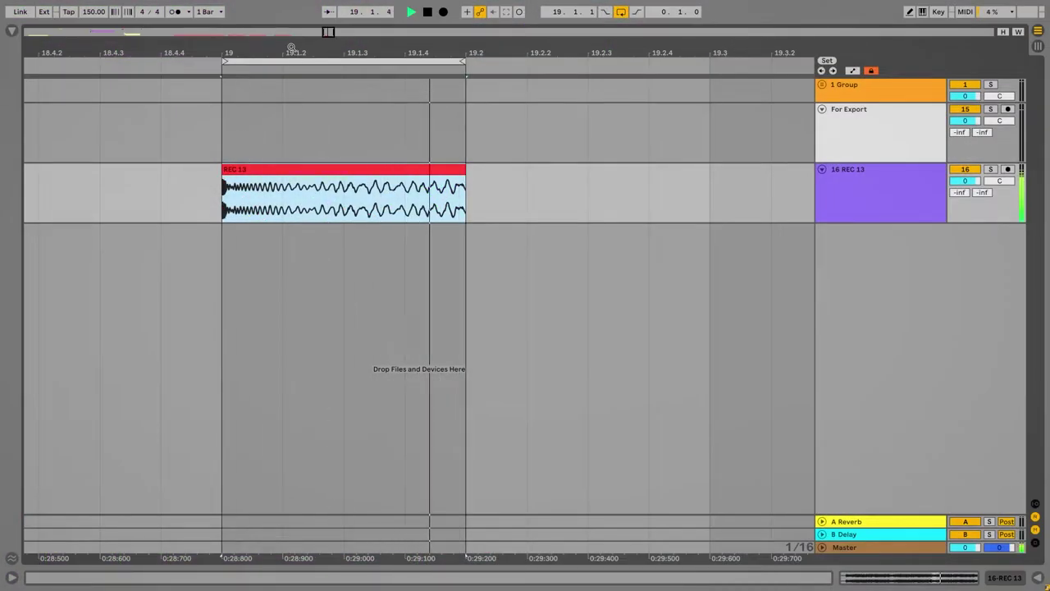
Add EQ Eight to the 16 REC 13 track with a steep low cut on band 1 and a 2.85 dB boost at 211 Hz on band 2.
{"action": "left_click_drag", "start_coordinate": [291, 48], "coordinate": [392, 51]}
{"action": "left_click", "coordinate": [11, 32]}
{"action": "left_click_drag", "start_coordinate": [513, 45], "coordinate": [269, 96]}
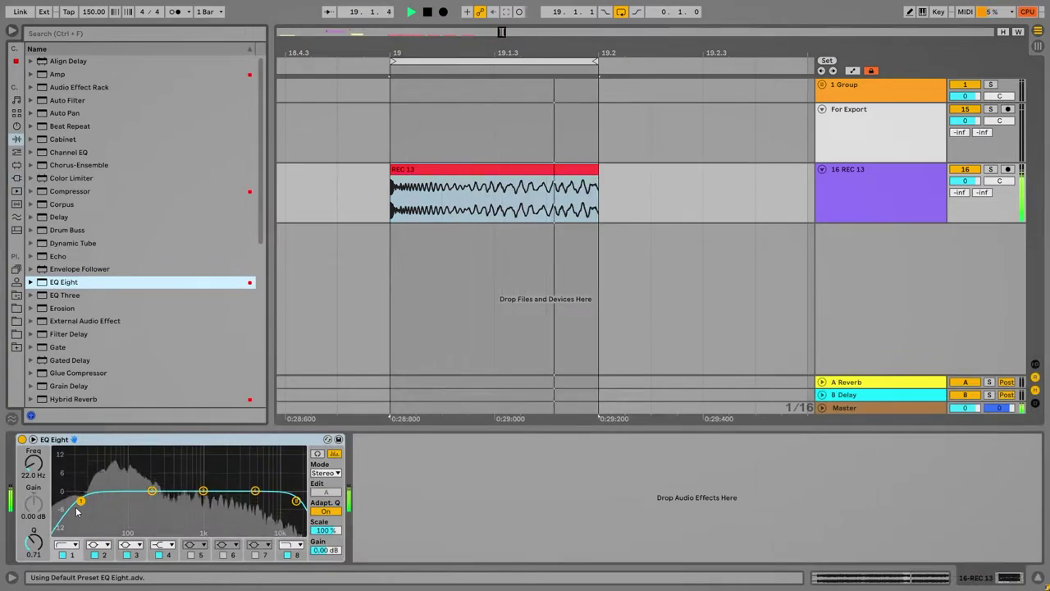
{"action": "left_click", "coordinate": [67, 545]}
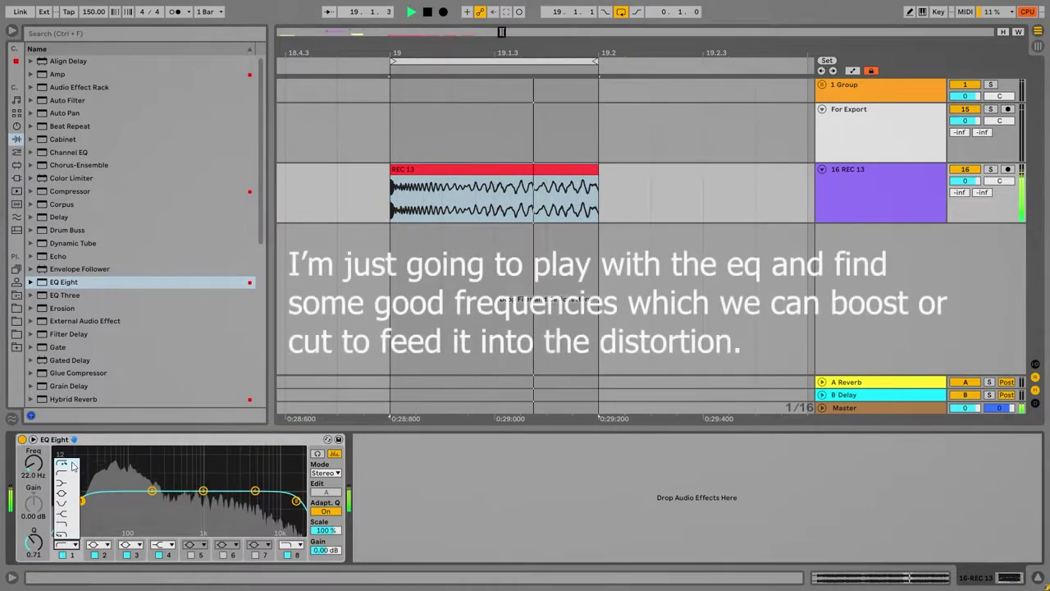
{"action": "left_click", "coordinate": [72, 465]}
{"action": "mouse_move", "coordinate": [152, 491]}
{"action": "left_mouse_down"}
{"action": "mouse_move", "coordinate": [162, 449]}
{"action": "mouse_move", "coordinate": [156, 510]}
{"action": "left_mouse_up"}
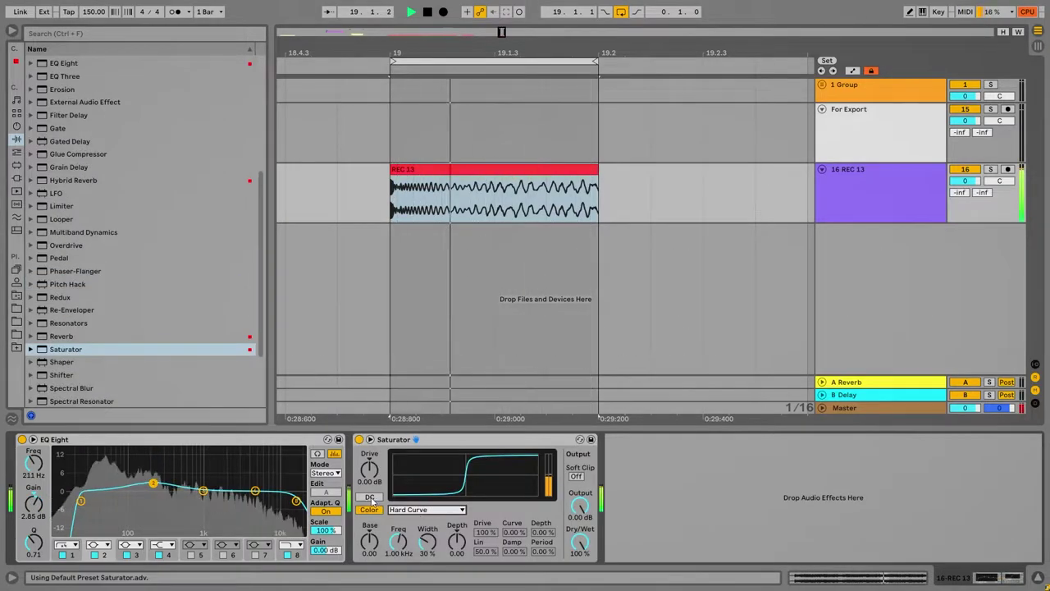
Add a Saturator after EQ Eight with DC and Soft Clip turned on.
{"action": "left_click", "coordinate": [577, 476]}
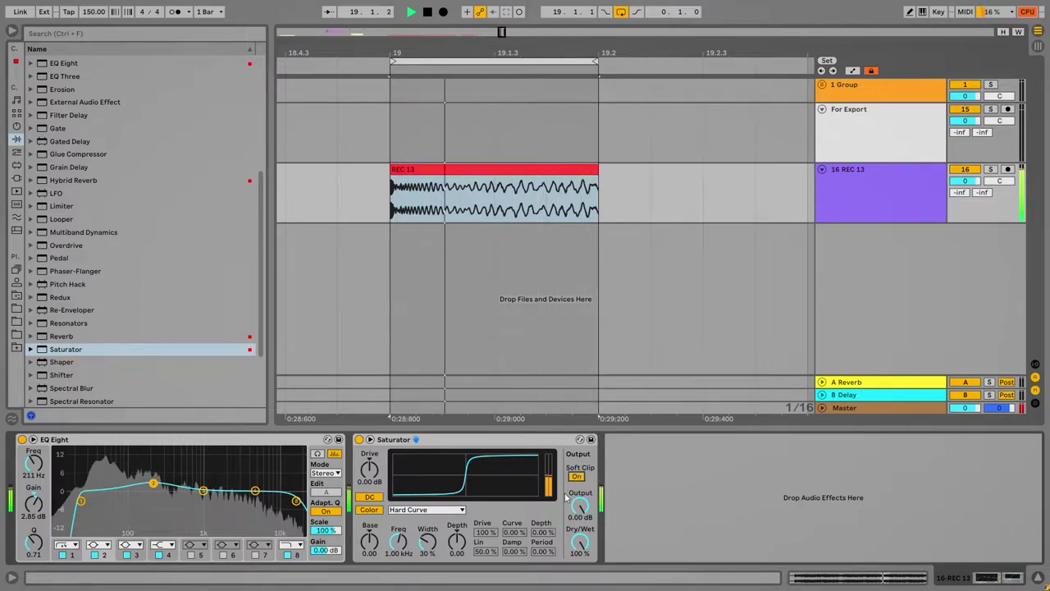
{"action": "key", "text": "space"}
{"action": "key", "text": "space"}
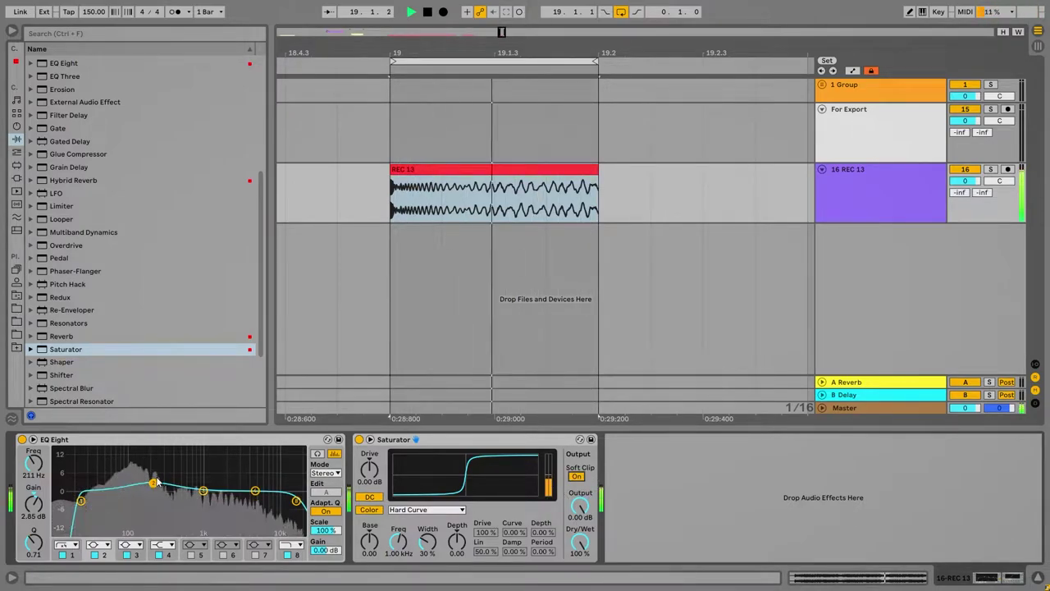
Sweep EQ band 2 and leave it as a low-mid cut, cut with band 3, and set band 4 to 14.7 kHz at 5.83 dB.
{"action": "left_click_drag", "start_coordinate": [152, 484], "coordinate": [156, 450]}
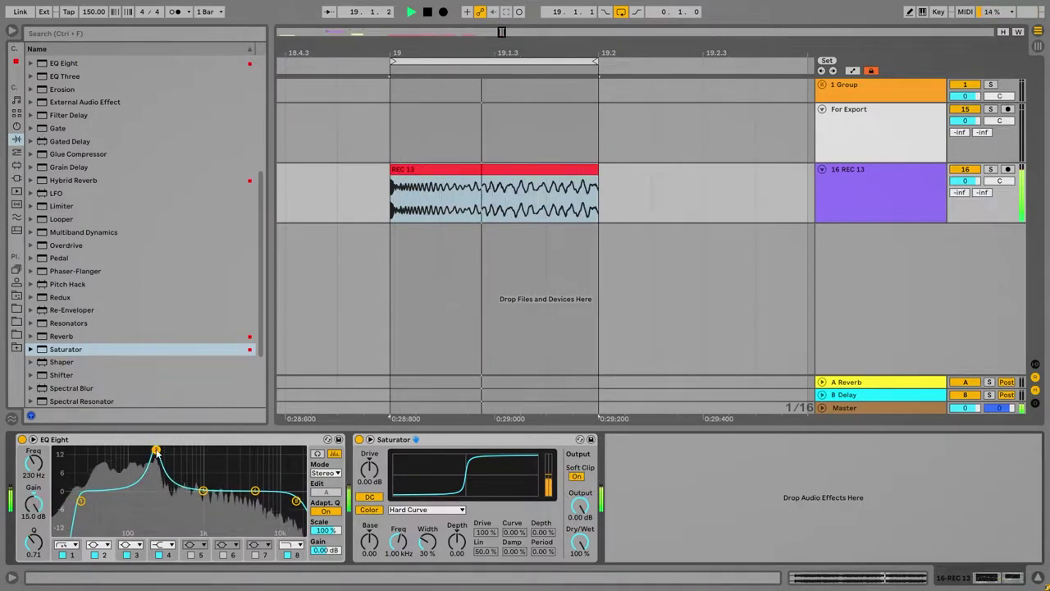
{"action": "key", "text": "space"}
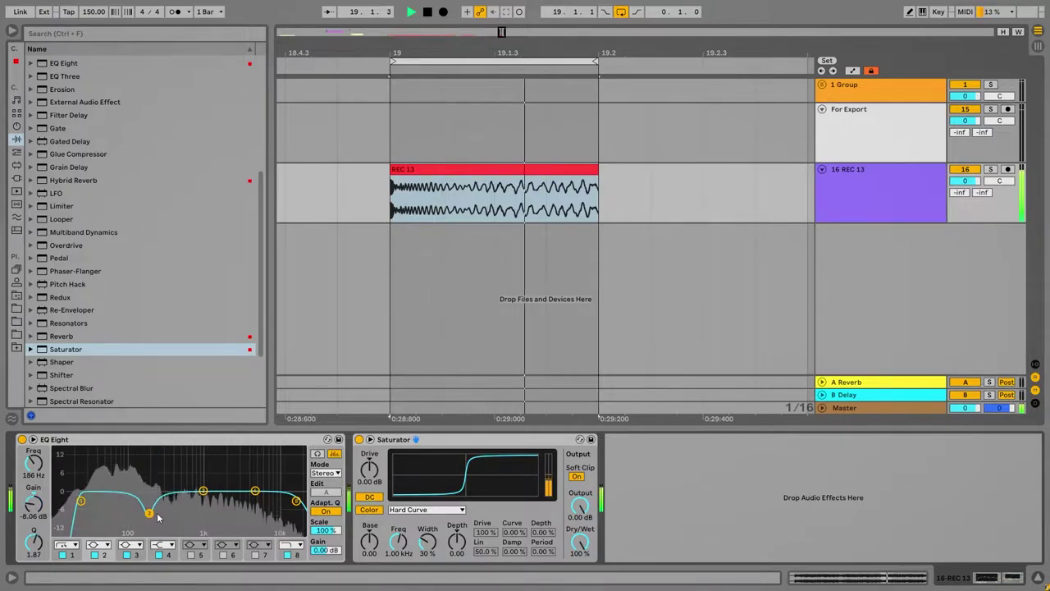
{"action": "key", "text": "space"}
{"action": "key", "text": "space"}
{"action": "left_click_drag", "start_coordinate": [121, 494], "coordinate": [139, 516]}
{"action": "left_click_drag", "start_coordinate": [202, 490], "coordinate": [177, 510]}
{"action": "left_click_drag", "start_coordinate": [255, 490], "coordinate": [289, 474]}
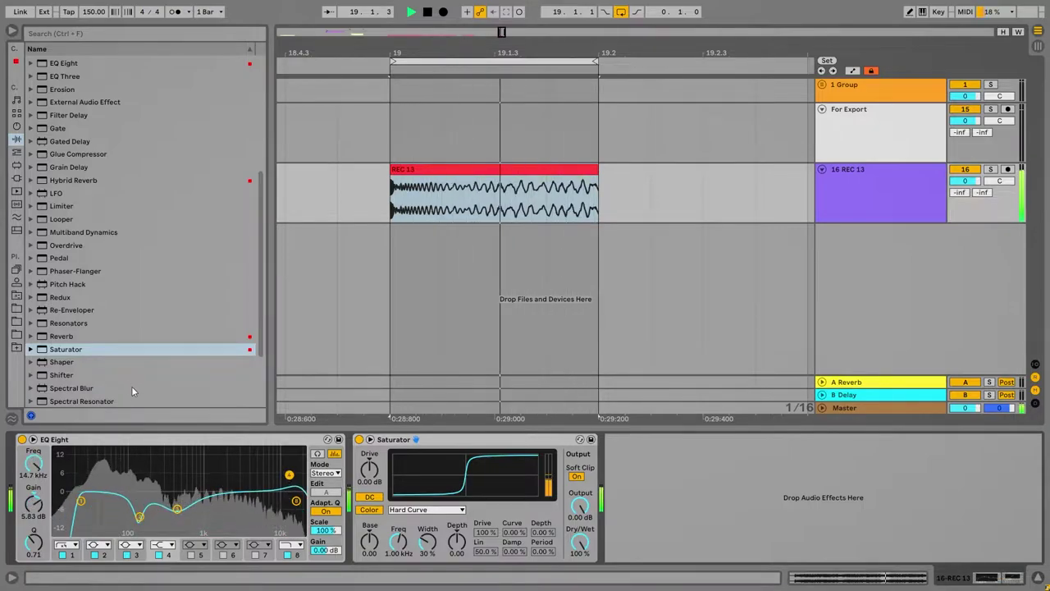
Audition the Saturator's curve types, including Sinoid Fold, and choose Waveshaper.
{"action": "left_click", "coordinate": [414, 510]}
{"action": "left_click", "coordinate": [407, 480]}
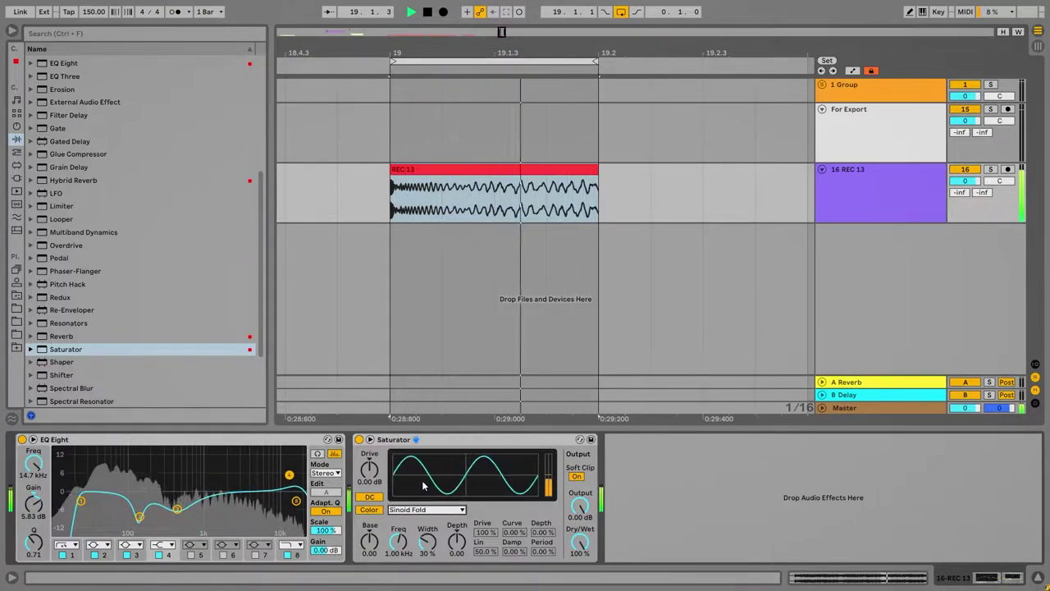
{"action": "left_click", "coordinate": [424, 510]}
{"action": "left_click", "coordinate": [420, 490]}
{"action": "left_click", "coordinate": [424, 509]}
{"action": "left_click", "coordinate": [411, 500]}
{"action": "left_click", "coordinate": [418, 511]}
{"action": "left_click", "coordinate": [417, 512]}
Set the Saturator's base to 5.14, drive to 12.6 dB, waveshaper curve to 13.3% and depth to 27.3%.
{"action": "mouse_move", "coordinate": [366, 541]}
{"action": "left_mouse_down"}
{"action": "mouse_move", "coordinate": [366, 566]}
{"action": "mouse_move", "coordinate": [366, 527]}
{"action": "left_mouse_up"}
{"action": "left_click_drag", "start_coordinate": [369, 470], "coordinate": [369, 441]}
{"action": "mouse_move", "coordinate": [542, 532]}
{"action": "left_mouse_down"}
{"action": "mouse_move", "coordinate": [541, 495]}
{"action": "mouse_move", "coordinate": [541, 517]}
{"action": "mouse_move", "coordinate": [514, 512]}
{"action": "mouse_move", "coordinate": [515, 529]}
{"action": "mouse_move", "coordinate": [515, 551]}
{"action": "mouse_move", "coordinate": [543, 519]}
{"action": "mouse_move", "coordinate": [544, 552]}
{"action": "left_mouse_up"}
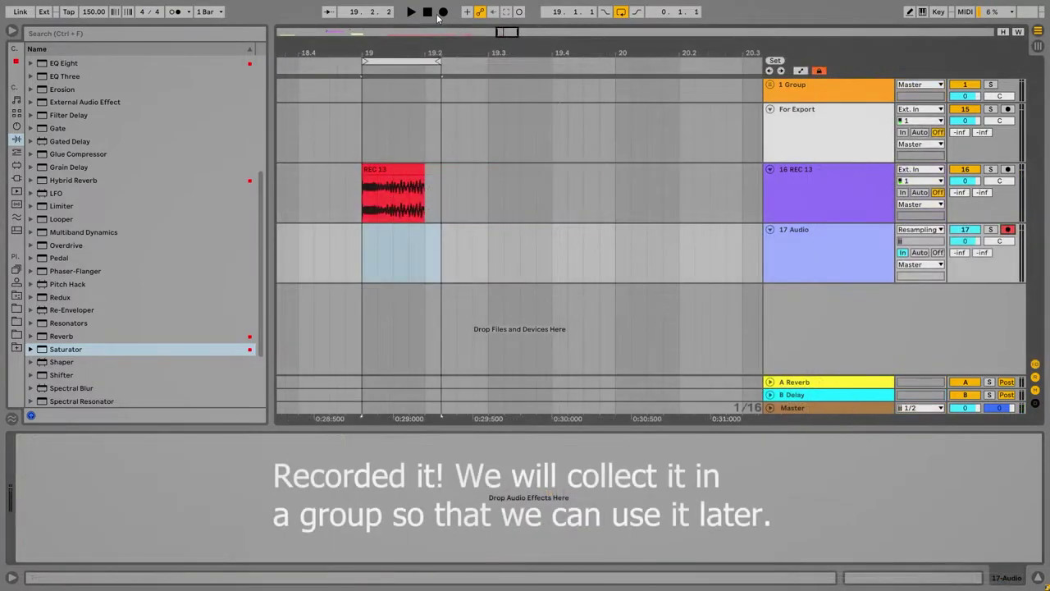
Record the processed REC 13 loop onto the 17 Audio resampling track and stop playback.
{"action": "left_click", "coordinate": [442, 12]}
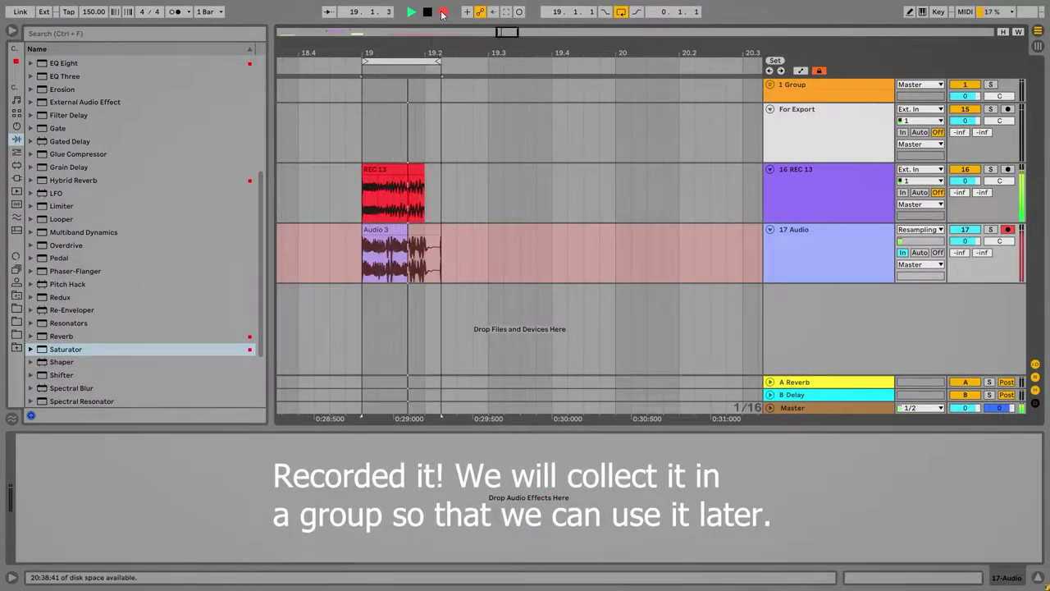
{"action": "key", "text": "space"}
Insert a new audio track below 17 Audio and hide the return tracks.
{"action": "right_click", "coordinate": [864, 350]}
{"action": "left_click", "coordinate": [891, 357]}
{"action": "left_click", "coordinate": [1037, 377]}
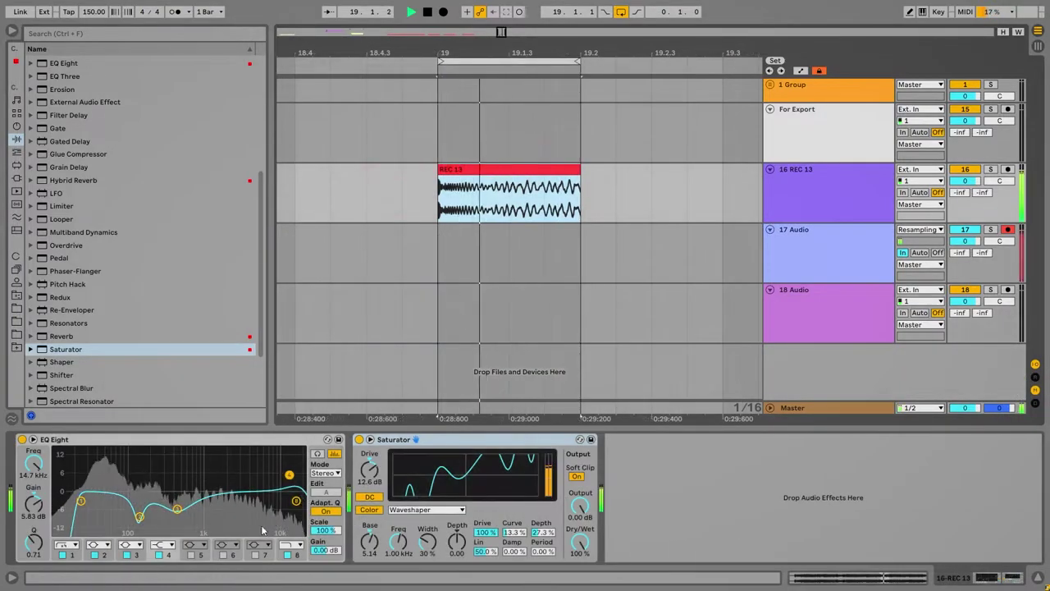
Keep the Waveshaper curve, set its waveshaper drive to 32.8% and depth to 0%, and set the Saturator output to -2 dB.
{"action": "left_click", "coordinate": [427, 510]}
{"action": "left_click", "coordinate": [425, 502]}
{"action": "left_click_drag", "start_coordinate": [486, 533], "coordinate": [486, 586]}
{"action": "mouse_move", "coordinate": [457, 542]}
{"action": "left_mouse_down"}
{"action": "mouse_move", "coordinate": [457, 522]}
{"action": "mouse_move", "coordinate": [454, 541]}
{"action": "left_mouse_up"}
{"action": "left_click", "coordinate": [428, 543]}
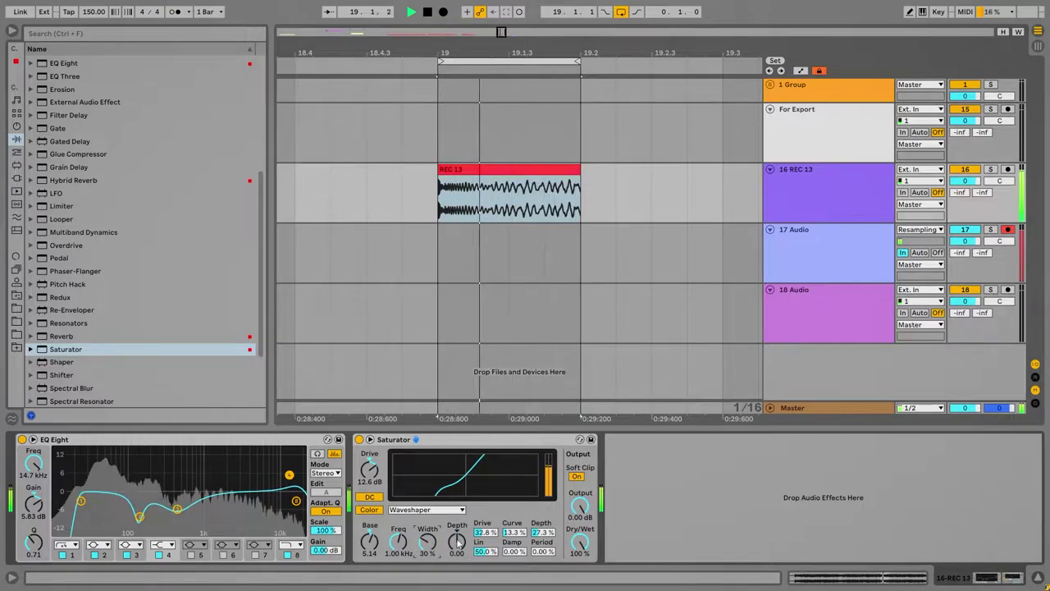
{"action": "left_click_drag", "start_coordinate": [580, 507], "coordinate": [543, 484]}
{"action": "left_click_drag", "start_coordinate": [543, 533], "coordinate": [543, 585]}
{"action": "left_click_drag", "start_coordinate": [514, 532], "coordinate": [514, 584]}
Switch the Saturator's curve type to Sinoid Fold.
{"action": "left_click", "coordinate": [435, 509]}
{"action": "left_click", "coordinate": [434, 479]}
{"action": "left_click", "coordinate": [434, 509]}
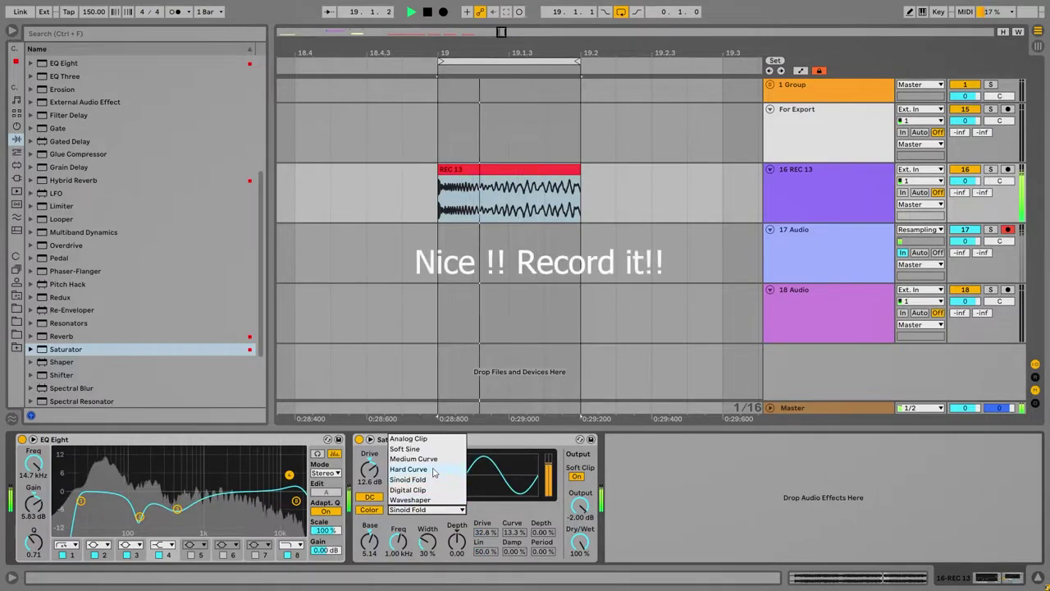
{"action": "left_click", "coordinate": [503, 438]}
{"action": "left_click", "coordinate": [503, 439]}
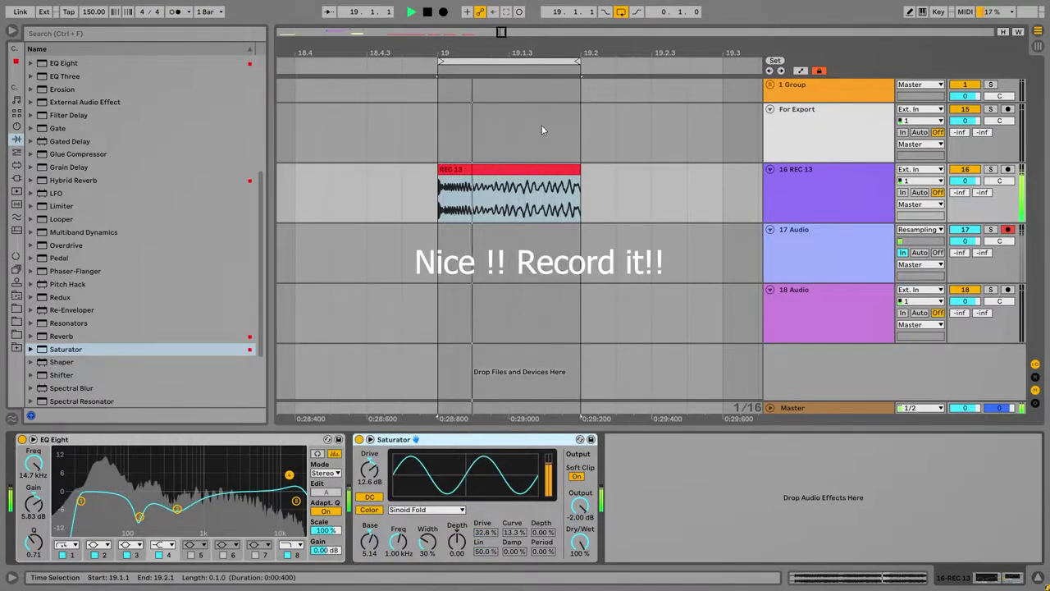
Solo the 16 REC 13 track, restart the loop and select the track to show its devices.
{"action": "left_click_drag", "start_coordinate": [478, 50], "coordinate": [511, 47]}
{"action": "key", "text": "space"}
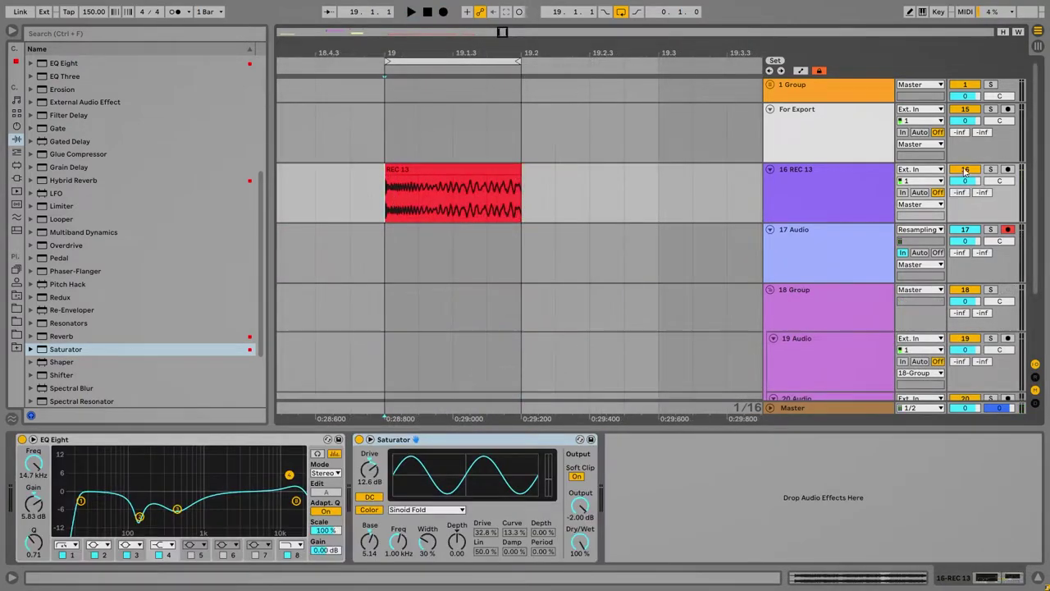
{"action": "left_click", "coordinate": [990, 169]}
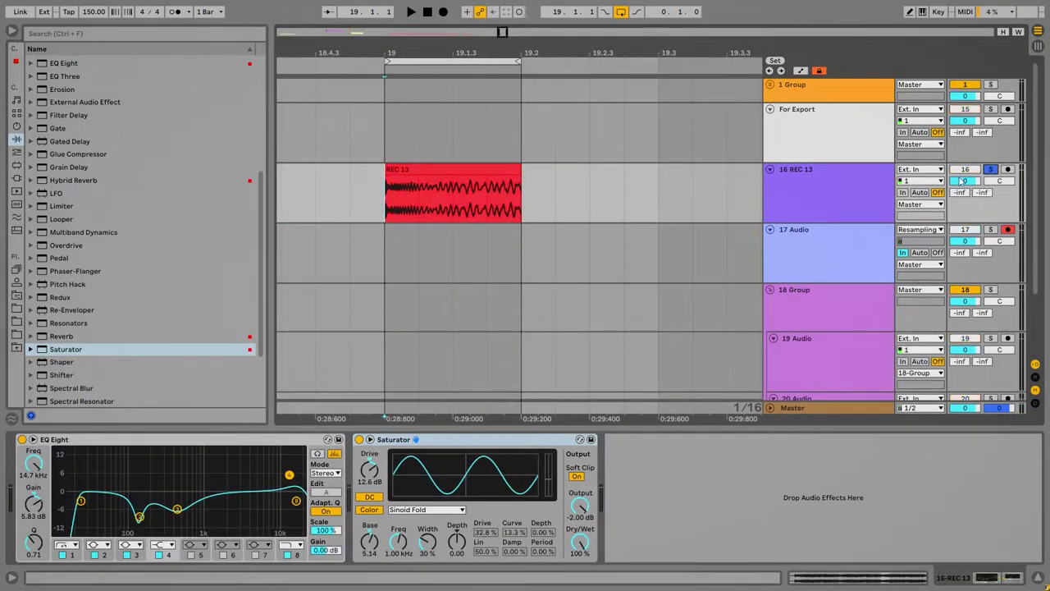
{"action": "key", "text": "space"}
{"action": "left_click", "coordinate": [837, 206]}
Set EQ band 2 to 599 Hz at 12.5 dB with a Q of 0.24, and band 3 to 132 Hz at -15 dB.
{"action": "left_click_drag", "start_coordinate": [140, 520], "coordinate": [111, 461]}
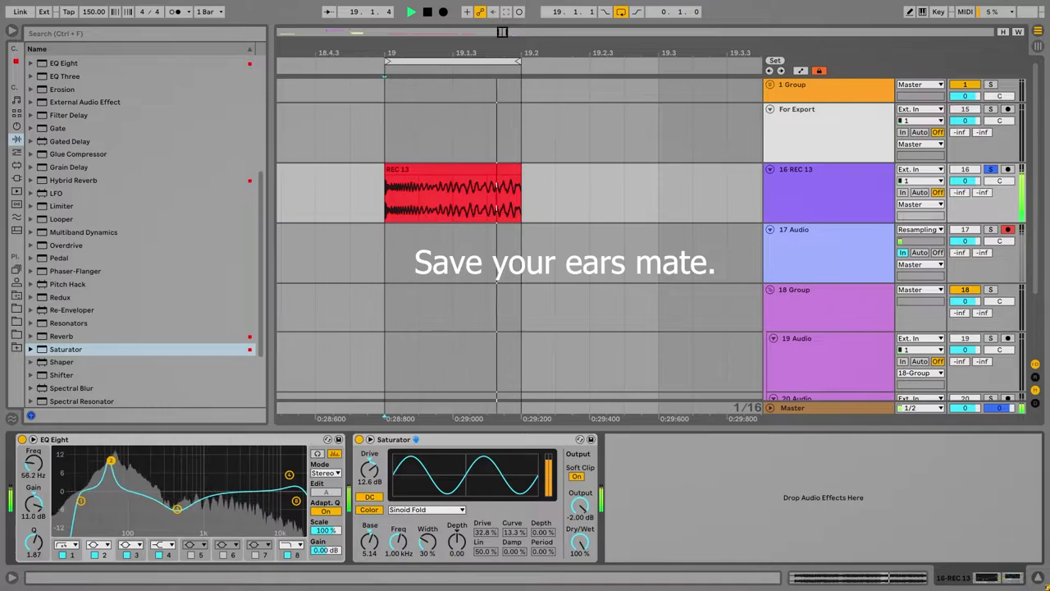
{"action": "left_click_drag", "start_coordinate": [30, 553], "coordinate": [31, 579]}
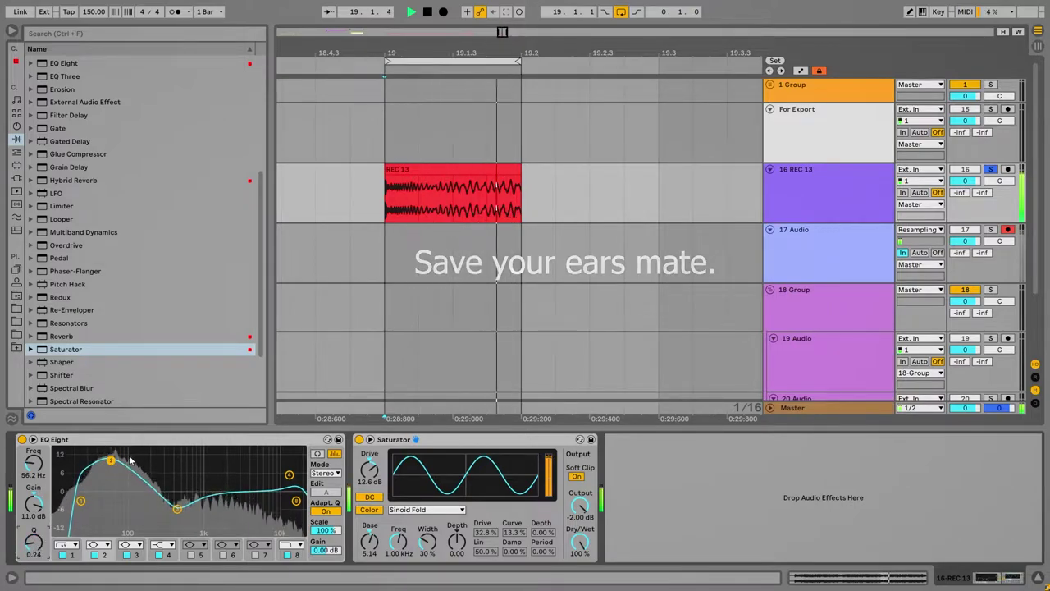
{"action": "left_click_drag", "start_coordinate": [158, 457], "coordinate": [187, 456]}
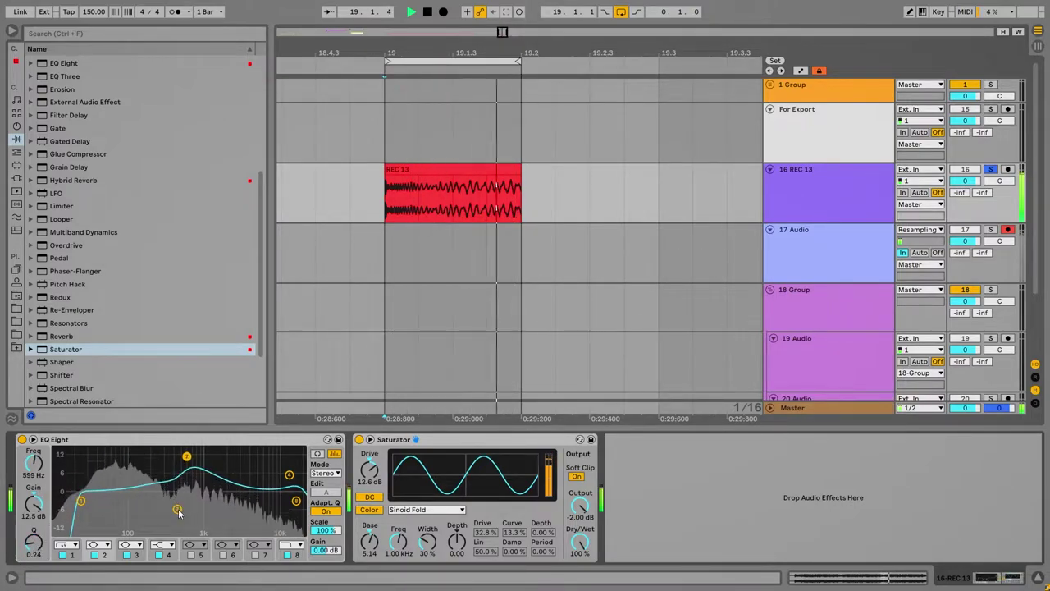
{"action": "left_click_drag", "start_coordinate": [177, 509], "coordinate": [175, 509]}
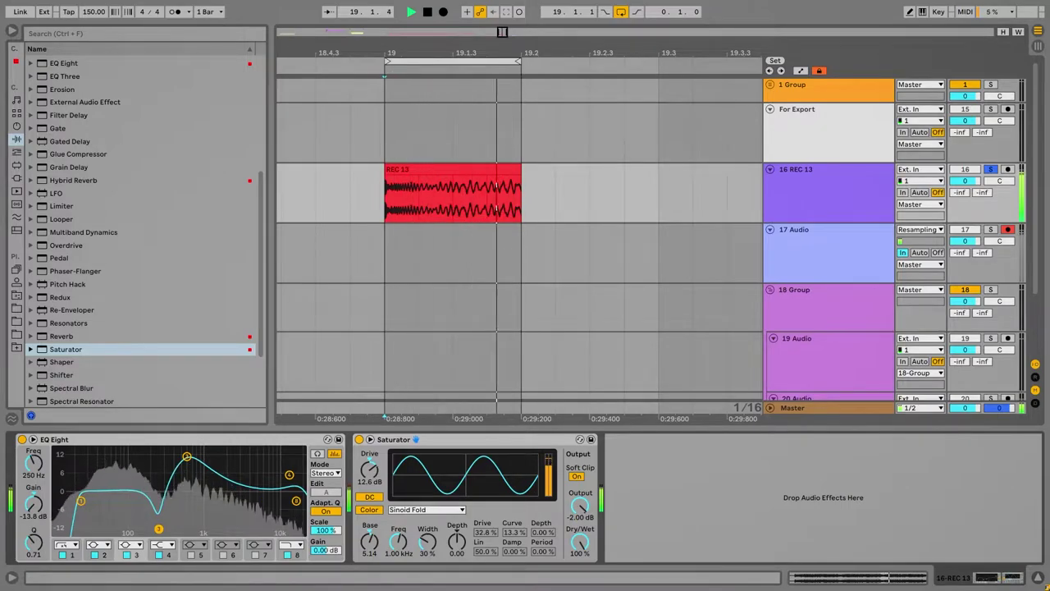
{"action": "left_click_drag", "start_coordinate": [146, 532], "coordinate": [138, 532]}
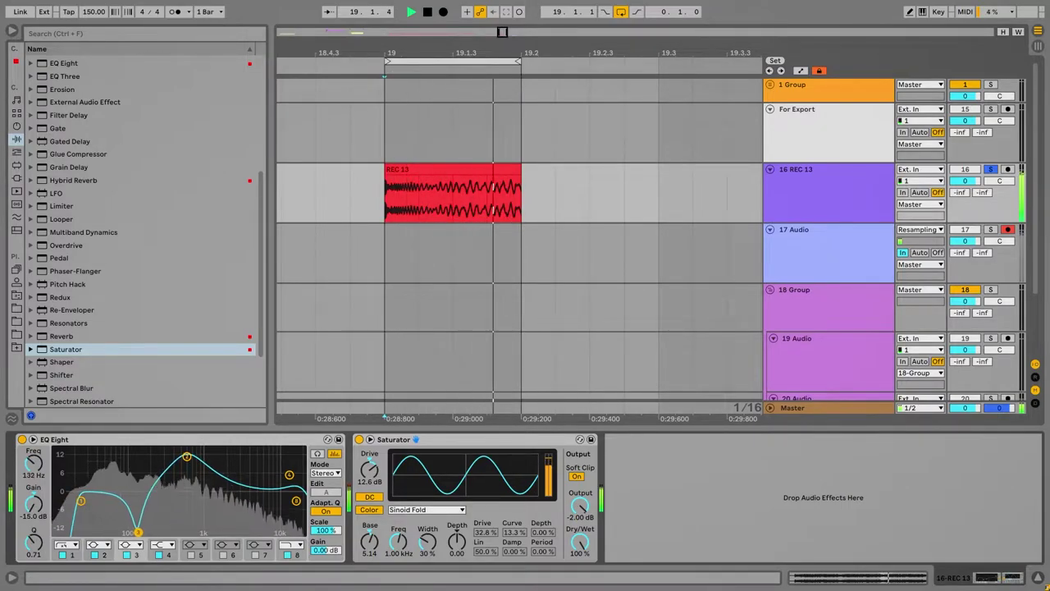
Sweep the high cut of EQ band 8 and set band 2 to 681 Hz at 0.37 dB.
{"action": "left_click_drag", "start_coordinate": [296, 504], "coordinate": [247, 508]}
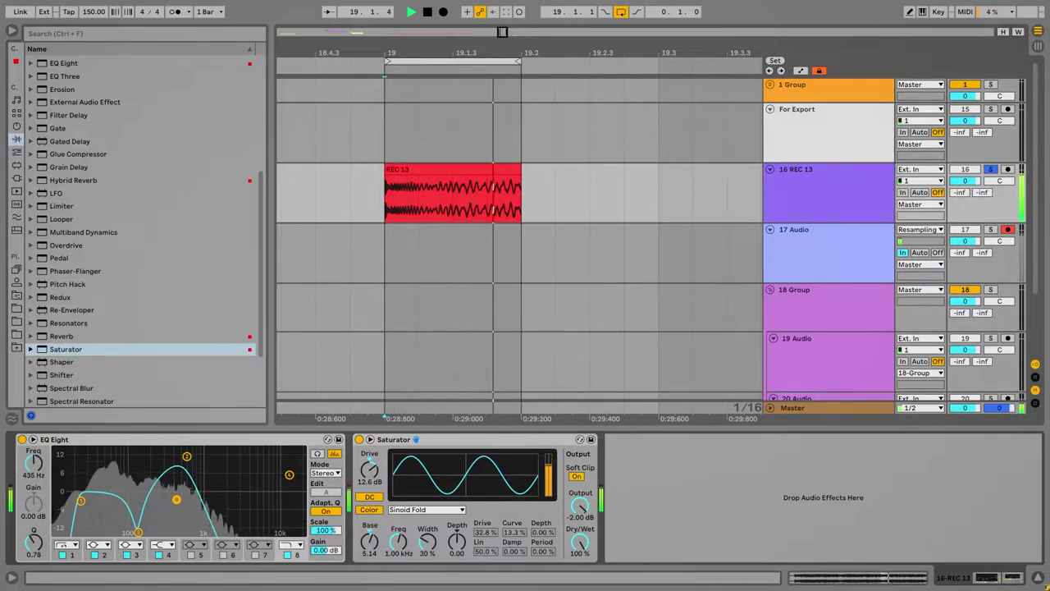
{"action": "left_click_drag", "start_coordinate": [301, 529], "coordinate": [301, 487]}
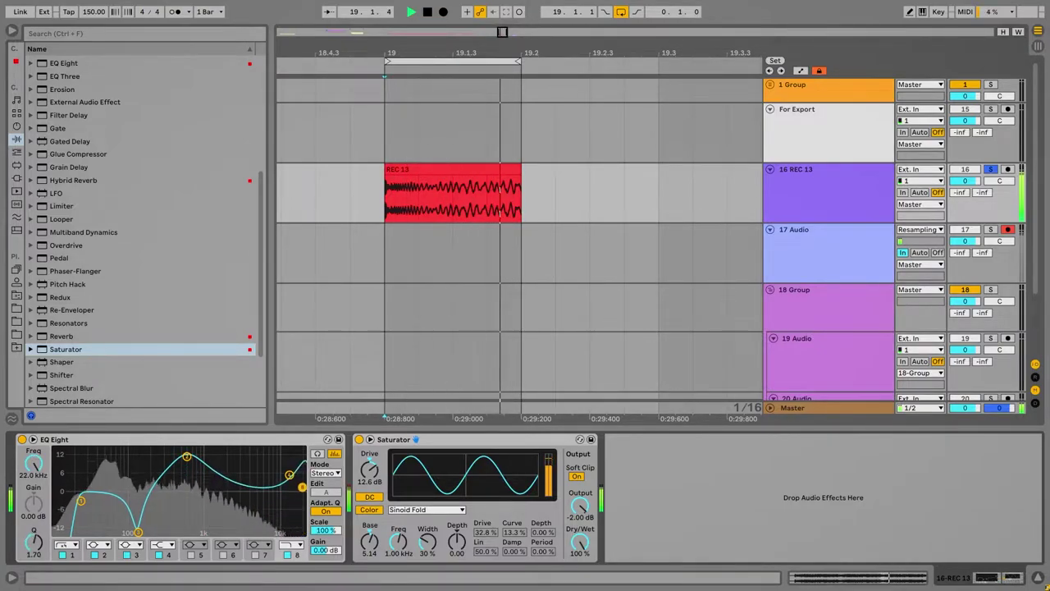
{"action": "left_click_drag", "start_coordinate": [187, 460], "coordinate": [153, 460]}
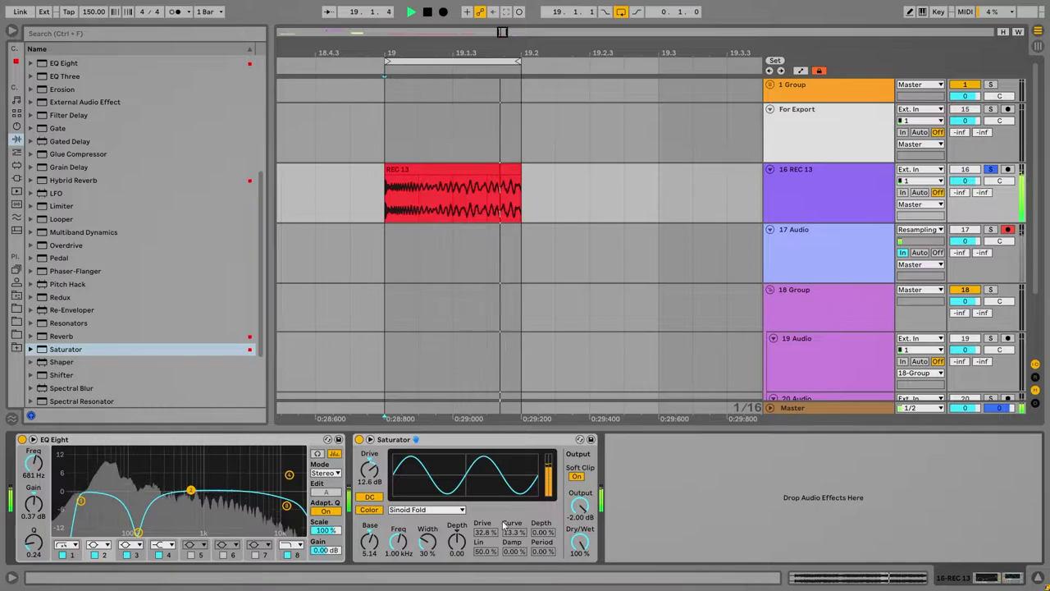
Set the Saturator's drive to 11.4 dB and add an Overdrive to the track.
{"action": "left_click_drag", "start_coordinate": [369, 470], "coordinate": [370, 463]}
{"action": "double_click", "coordinate": [73, 245]}
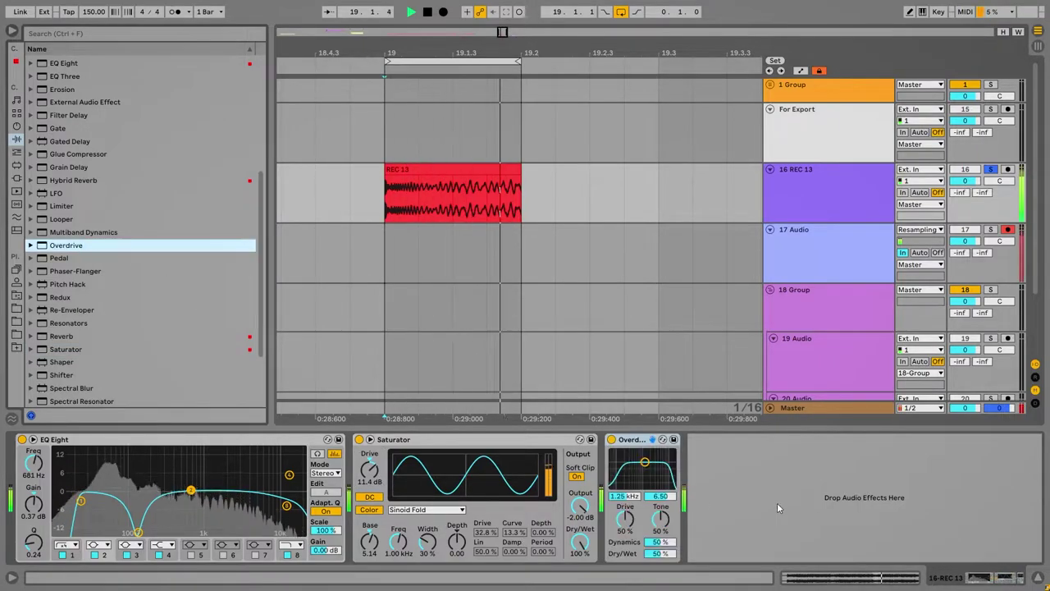
Place the Overdrive before the Saturator and set its filter to 3.12 kHz with width 5.28, tone to 84% and dry/wet to 39%.
{"action": "left_click_drag", "start_coordinate": [645, 462], "coordinate": [400, 467]}
{"action": "left_click_drag", "start_coordinate": [407, 553], "coordinate": [408, 558]}
{"action": "left_click_drag", "start_coordinate": [409, 518], "coordinate": [408, 470]}
Set EQ band 2 to 505 Hz at -2.85 dB, band 8 to 10.9 kHz, and the Overdrive's drive to 52% and tone to 50%.
{"action": "left_click_drag", "start_coordinate": [179, 504], "coordinate": [179, 505]}
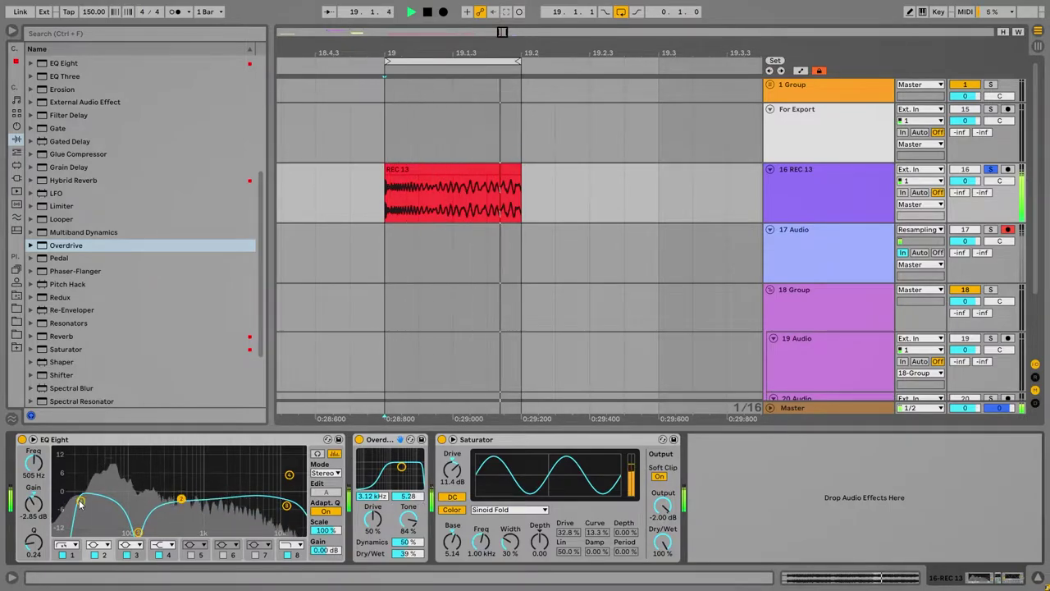
{"action": "mouse_move", "coordinate": [287, 505]}
{"action": "left_mouse_down"}
{"action": "mouse_move", "coordinate": [254, 501]}
{"action": "mouse_move", "coordinate": [280, 499]}
{"action": "left_mouse_up"}
{"action": "left_click_drag", "start_coordinate": [408, 518], "coordinate": [373, 534]}
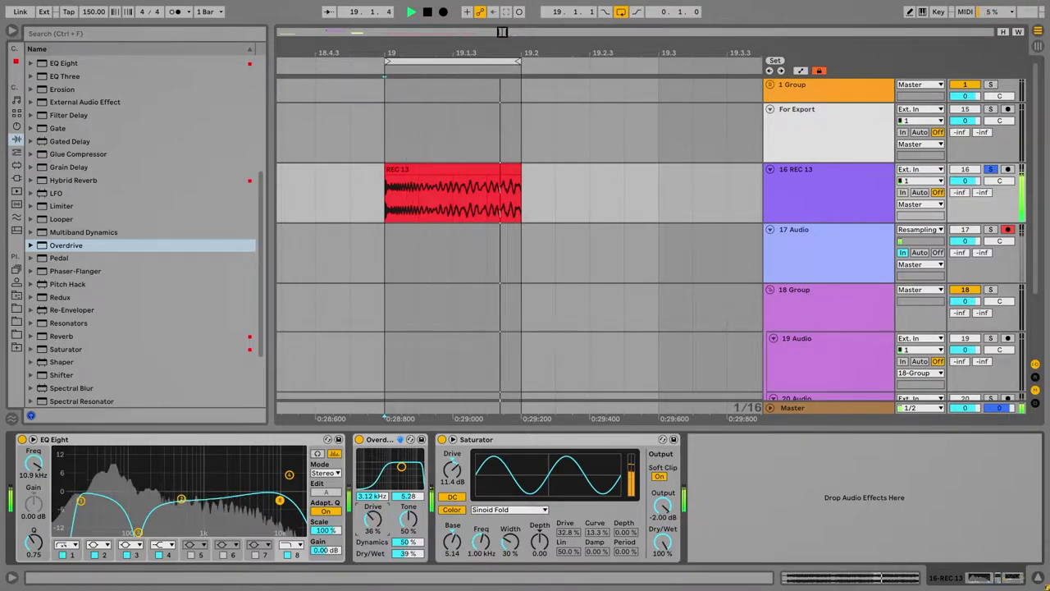
Add a second EQ Eight between Overdrive and Saturator, with band 2 at 359 Hz and -6.57 dB.
{"action": "scroll", "coordinate": [113, 247], "scroll_direction": "up", "scroll_amount": 6}
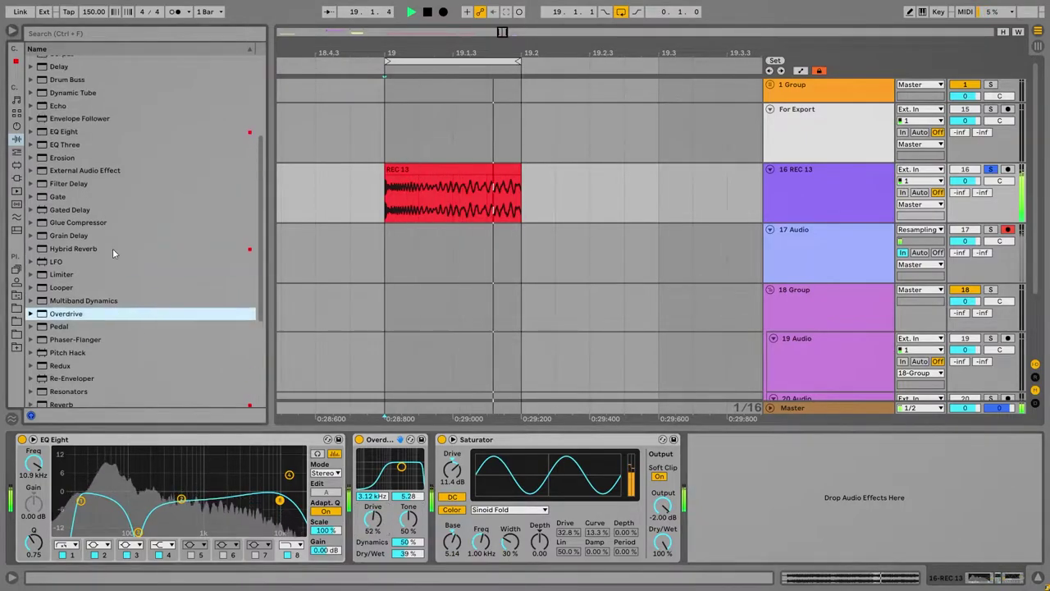
{"action": "left_click_drag", "start_coordinate": [64, 216], "coordinate": [590, 509]}
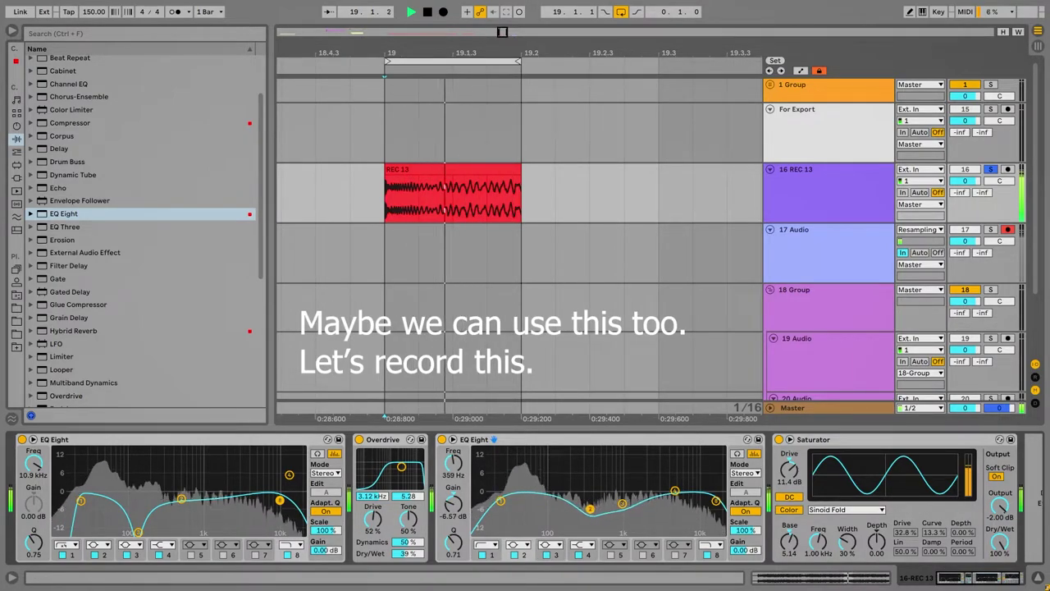
In the second EQ Eight, enable band 5 and boost it by 15 dB at 47.4 Hz.
{"action": "left_click", "coordinate": [1039, 578]}
{"action": "left_click_drag", "start_coordinate": [399, 52], "coordinate": [373, 51]}
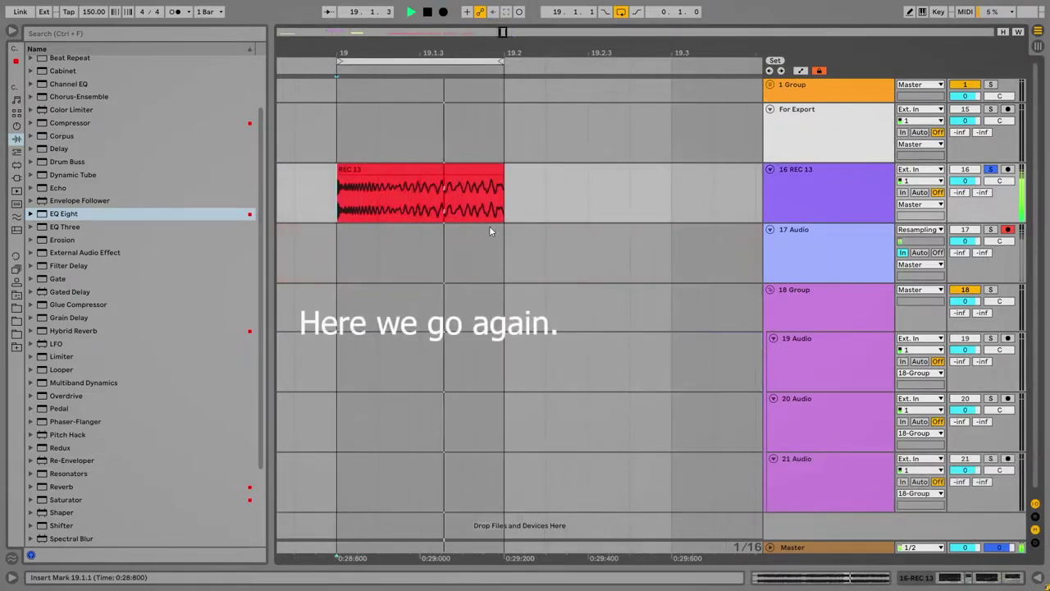
{"action": "double_click", "coordinate": [840, 193]}
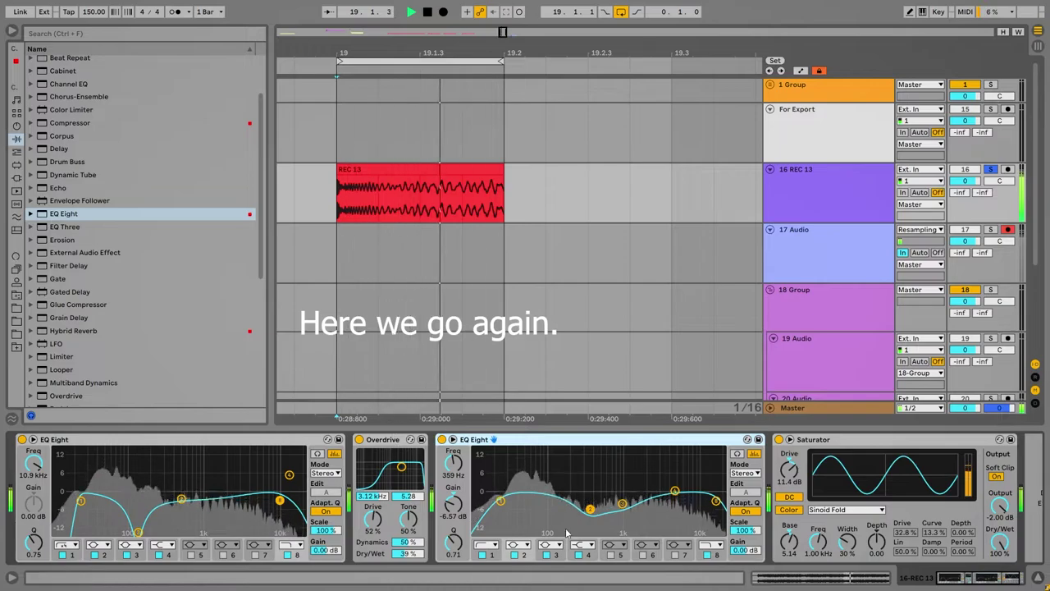
{"action": "left_click_drag", "start_coordinate": [500, 501], "coordinate": [502, 476]}
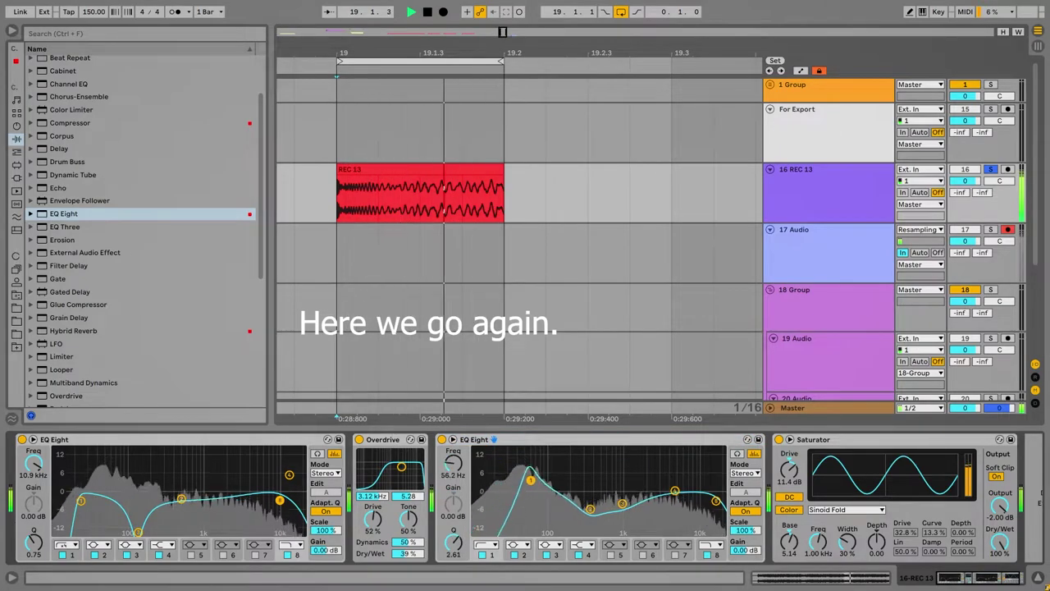
{"action": "left_click", "coordinate": [611, 556]}
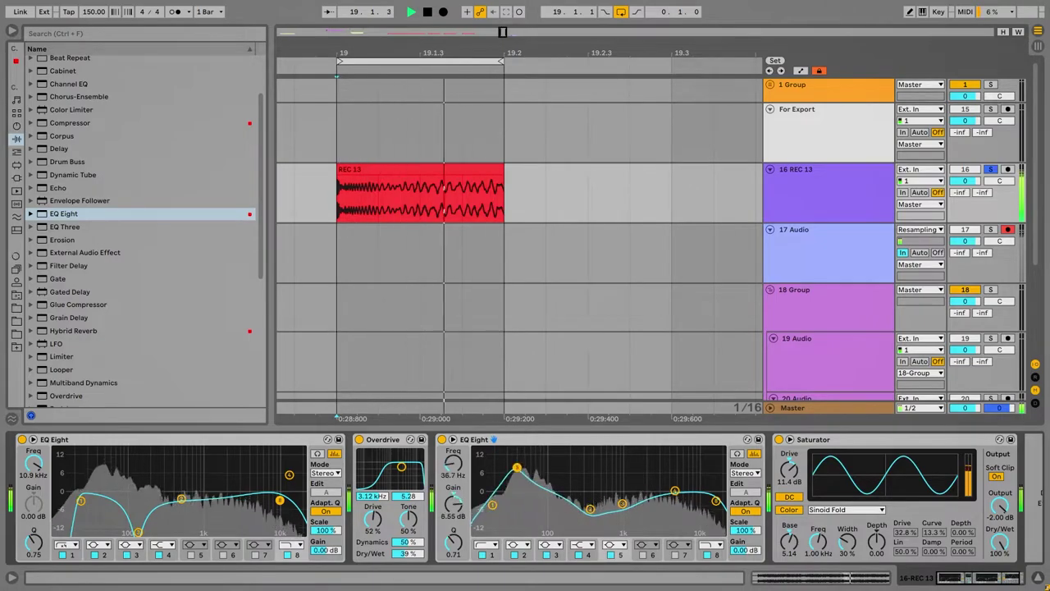
{"action": "left_click_drag", "start_coordinate": [529, 469], "coordinate": [524, 461]}
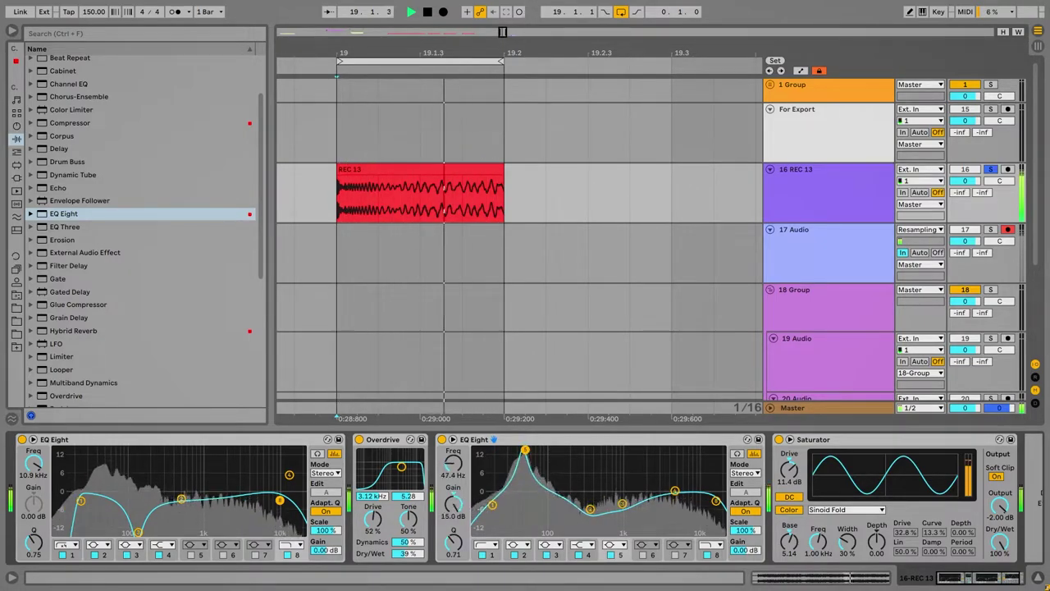
Set the second EQ Eight to -8.80 dB at 359 Hz and 3.35 dB at 4.95 kHz, and the Overdrive's filter to 280 Hz, width 1.39.
{"action": "left_click_drag", "start_coordinate": [589, 515], "coordinate": [620, 512]}
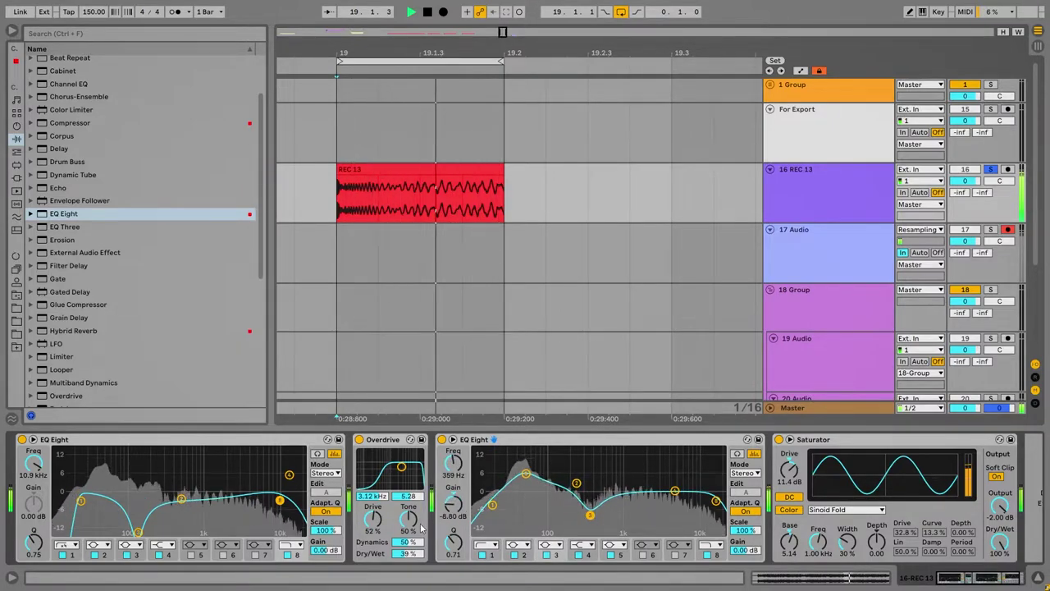
{"action": "left_click_drag", "start_coordinate": [401, 467], "coordinate": [399, 474]}
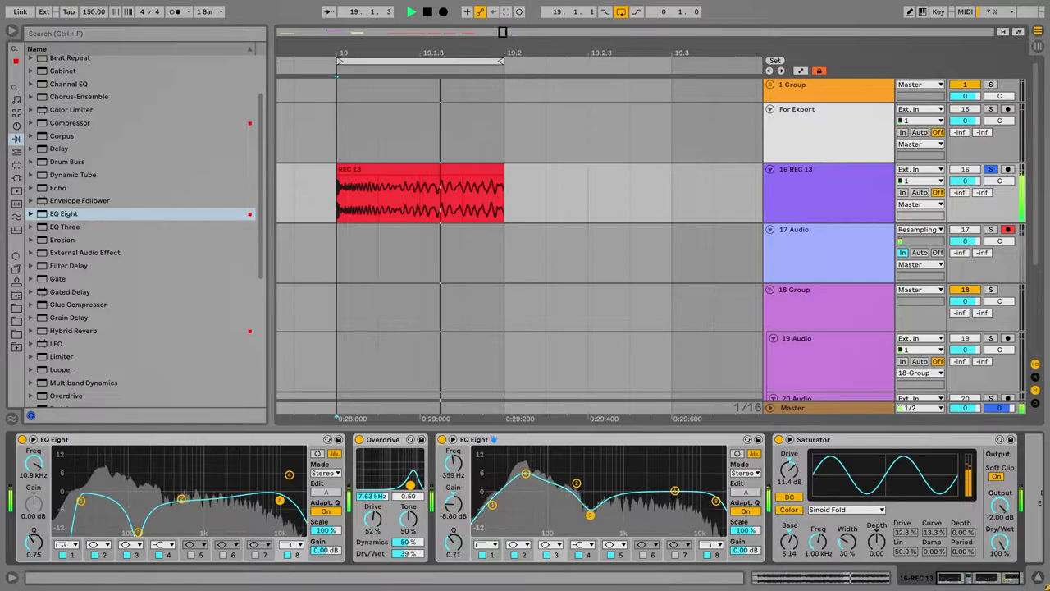
{"action": "left_click_drag", "start_coordinate": [410, 485], "coordinate": [377, 482]}
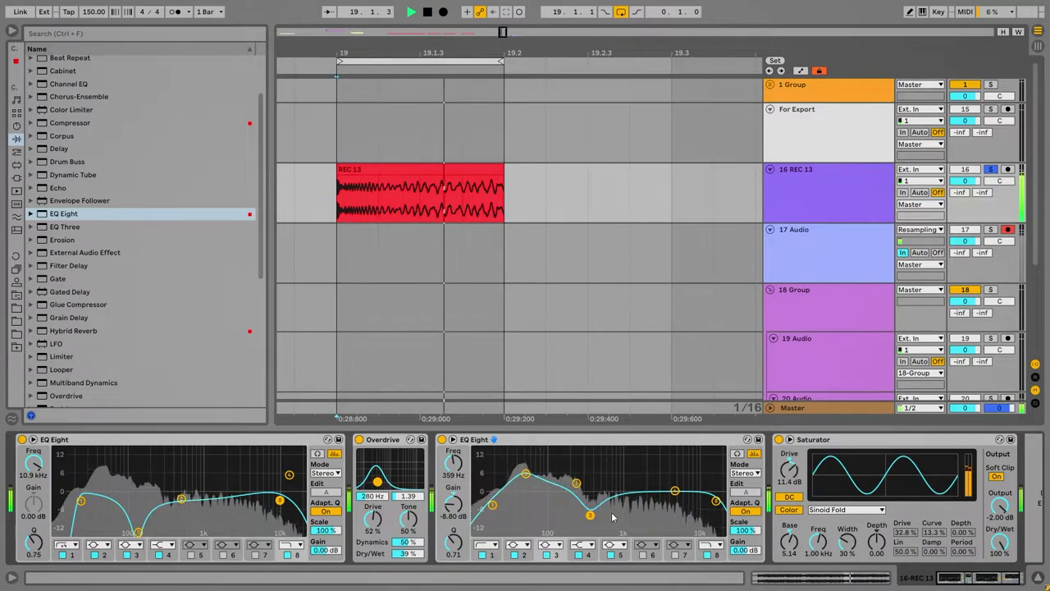
{"action": "left_click_drag", "start_coordinate": [716, 501], "coordinate": [672, 484]}
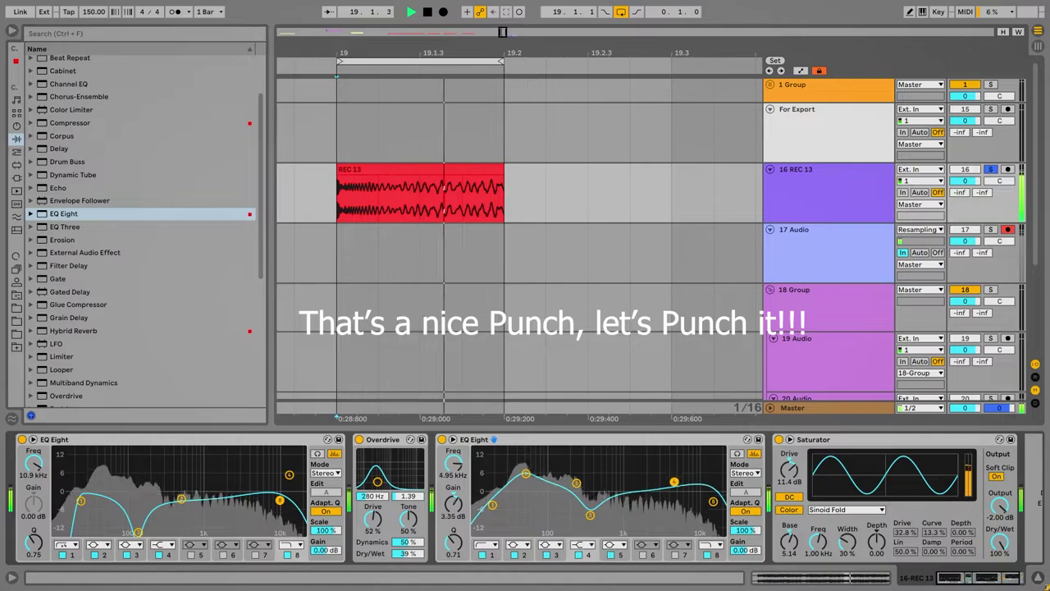
Resample the processed REC 13 kick onto track 17, starting just before bar 19.
{"action": "left_click", "coordinate": [1038, 579]}
{"action": "left_click_drag", "start_coordinate": [488, 54], "coordinate": [417, 52]}
{"action": "key", "text": "space"}
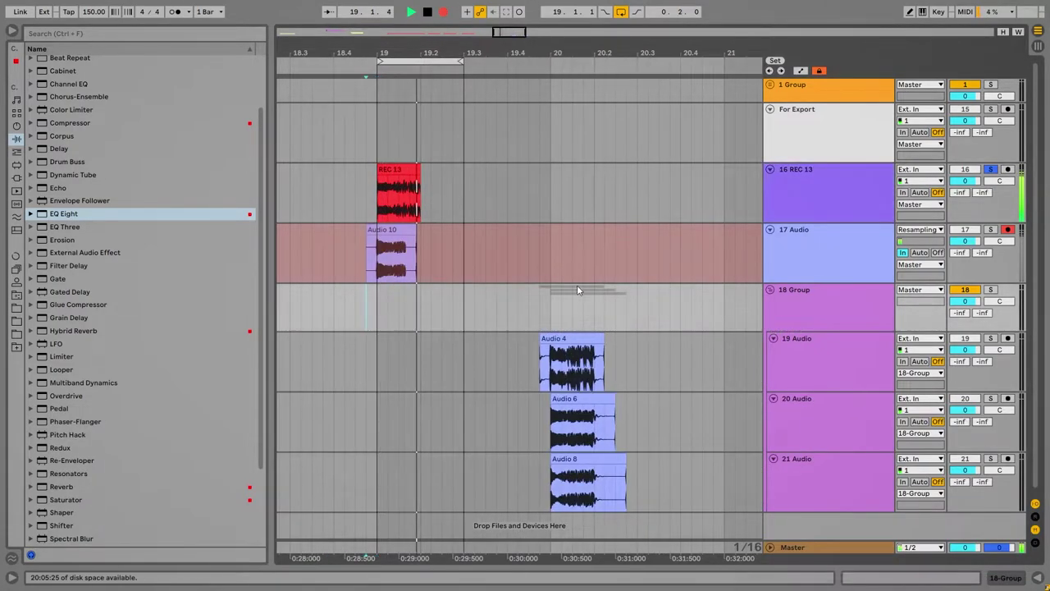
In the first EQ Eight on REC 13, set band 2 to 107 Hz at 15 dB with a Q of 0.24.
{"action": "double_click", "coordinate": [835, 123]}
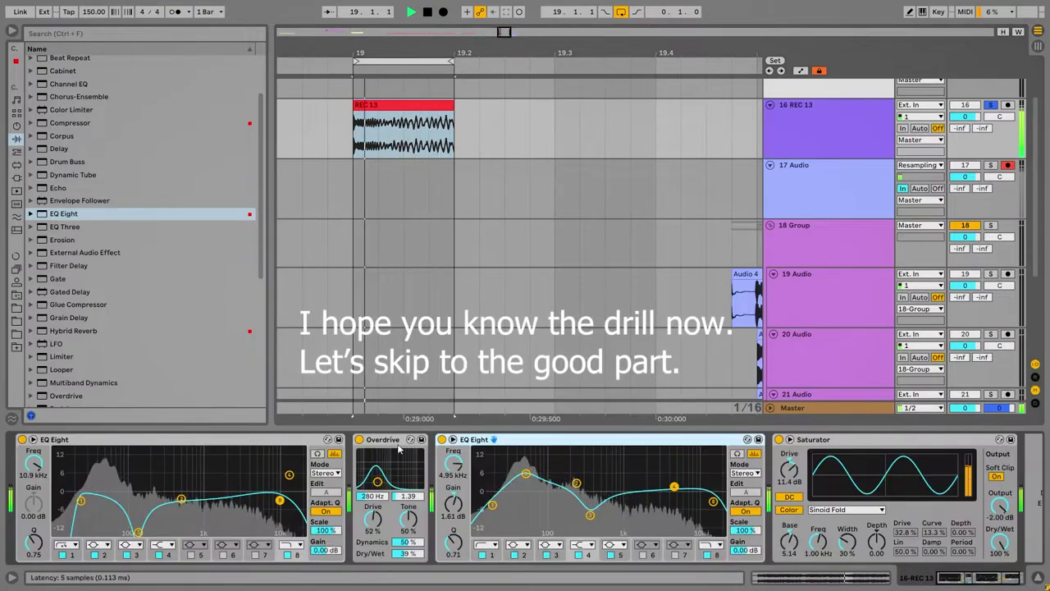
{"action": "left_click_drag", "start_coordinate": [185, 509], "coordinate": [188, 484]}
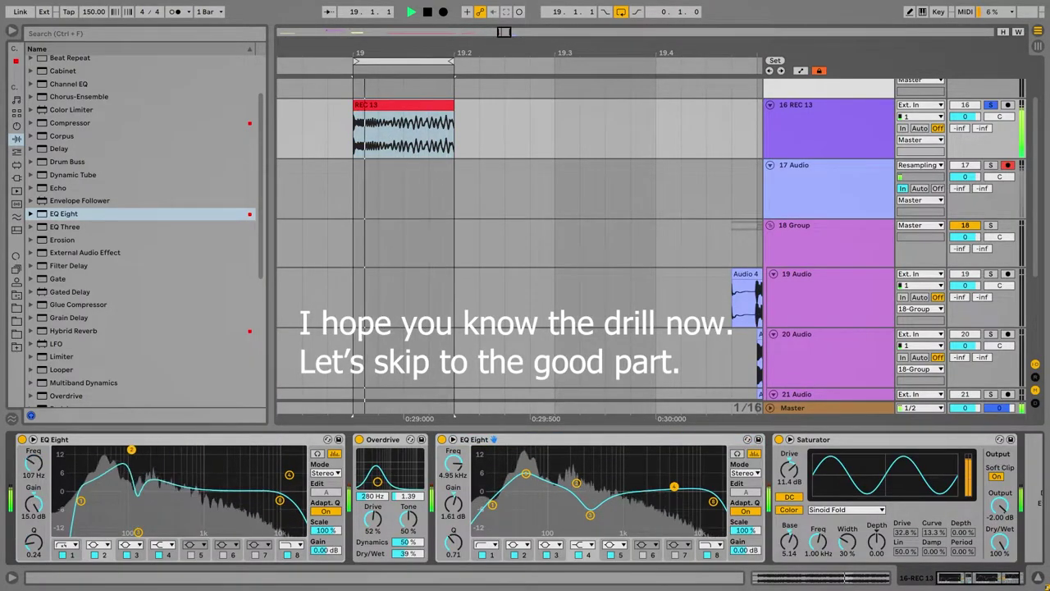
{"action": "left_click_drag", "start_coordinate": [102, 494], "coordinate": [94, 506]}
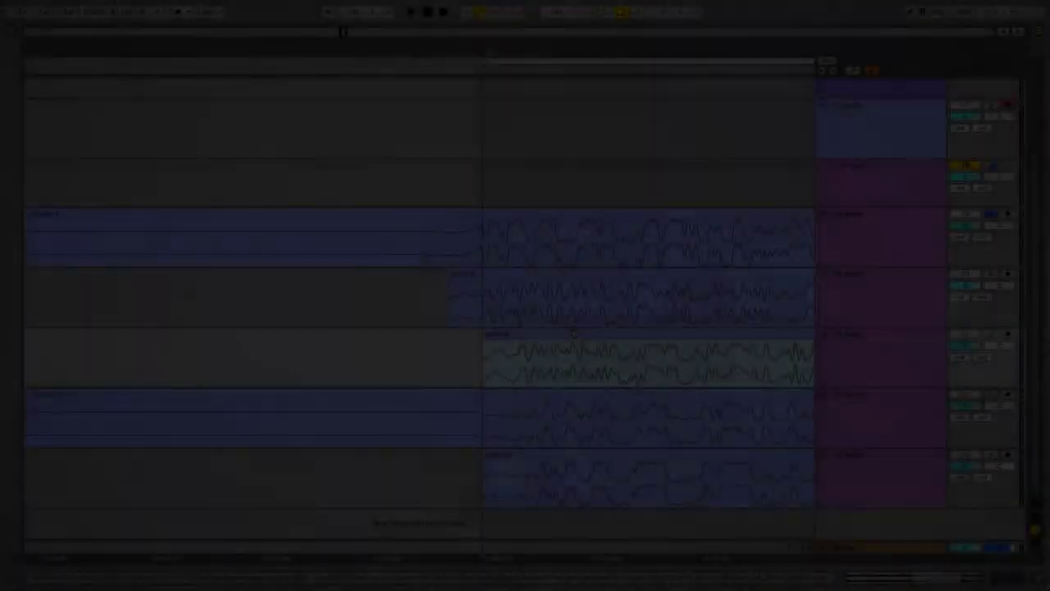
Audition the resampled layers in the group by soloing them one at a time, and examine their clip starts at bar 20.
{"action": "left_click_drag", "start_coordinate": [575, 334], "coordinate": [571, 334]}
{"action": "key", "text": "space"}
{"action": "left_click_drag", "start_coordinate": [508, 52], "coordinate": [348, 9]}
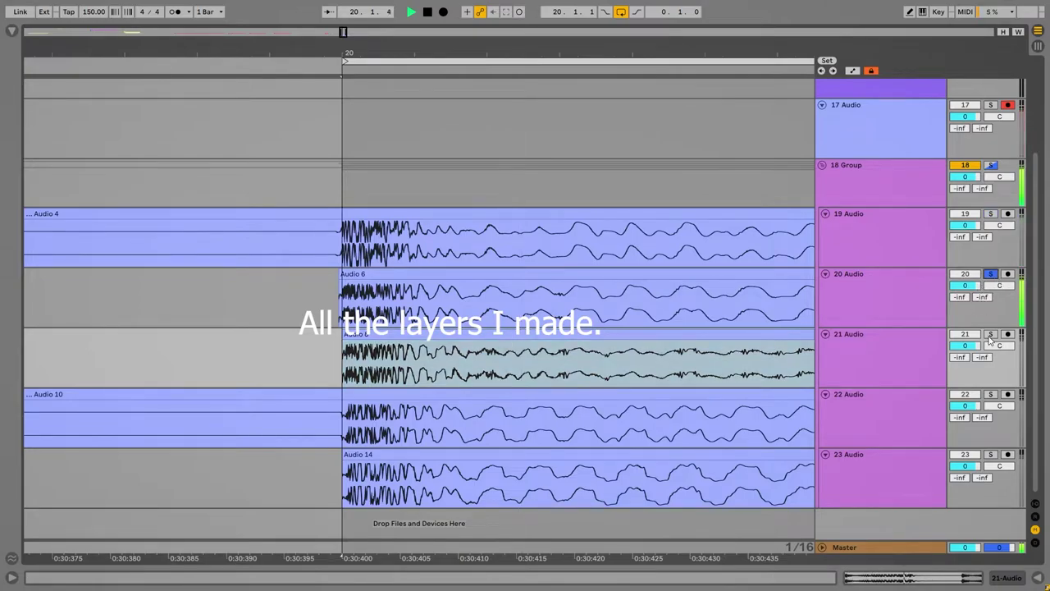
{"action": "left_click", "coordinate": [991, 395]}
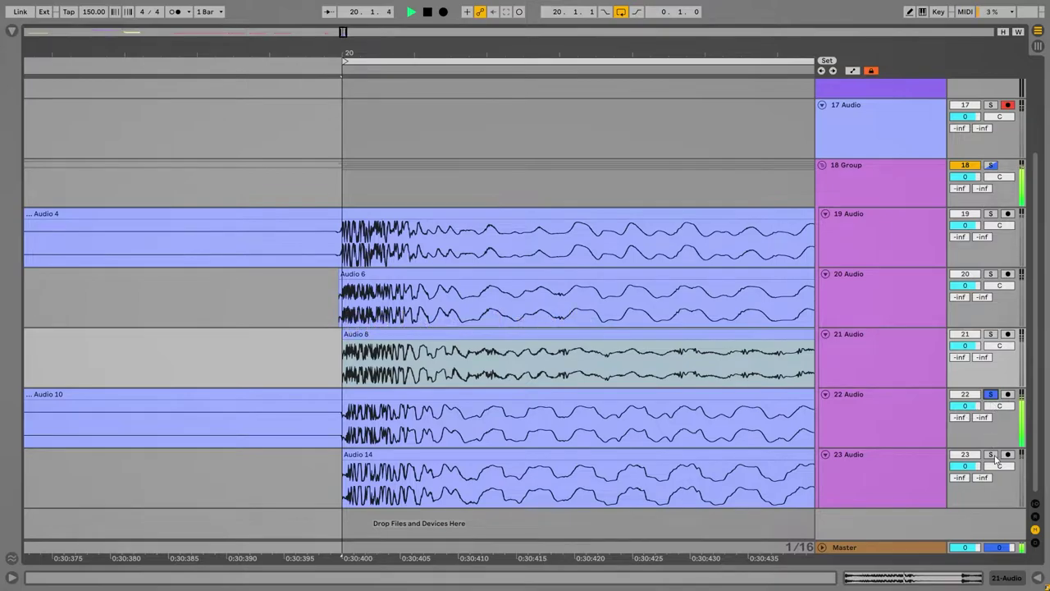
{"action": "left_click", "coordinate": [991, 395]}
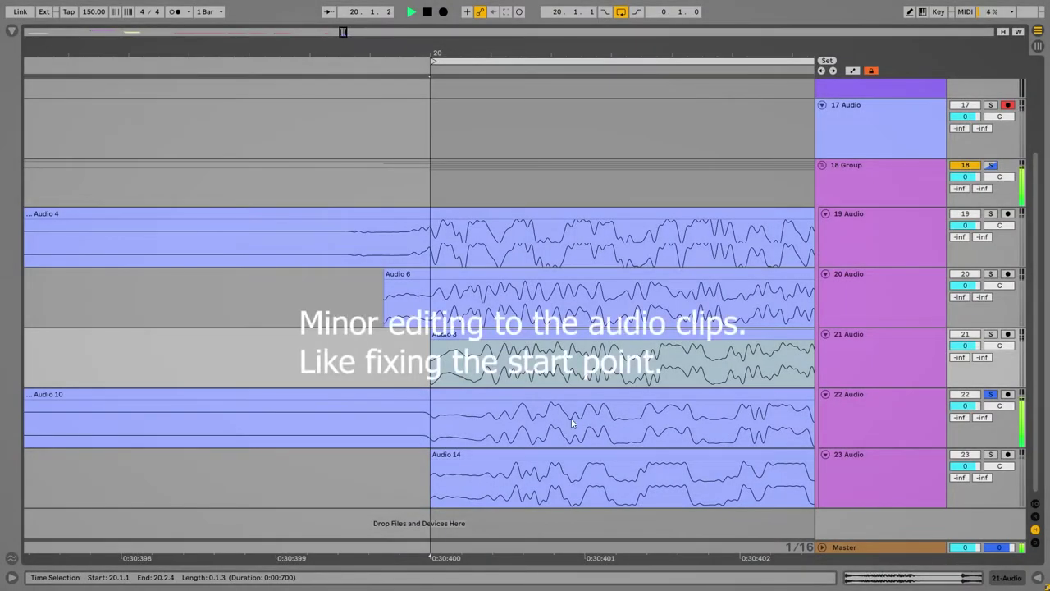
{"action": "left_click_drag", "start_coordinate": [526, 397], "coordinate": [475, 399]}
{"action": "key", "text": "z"}
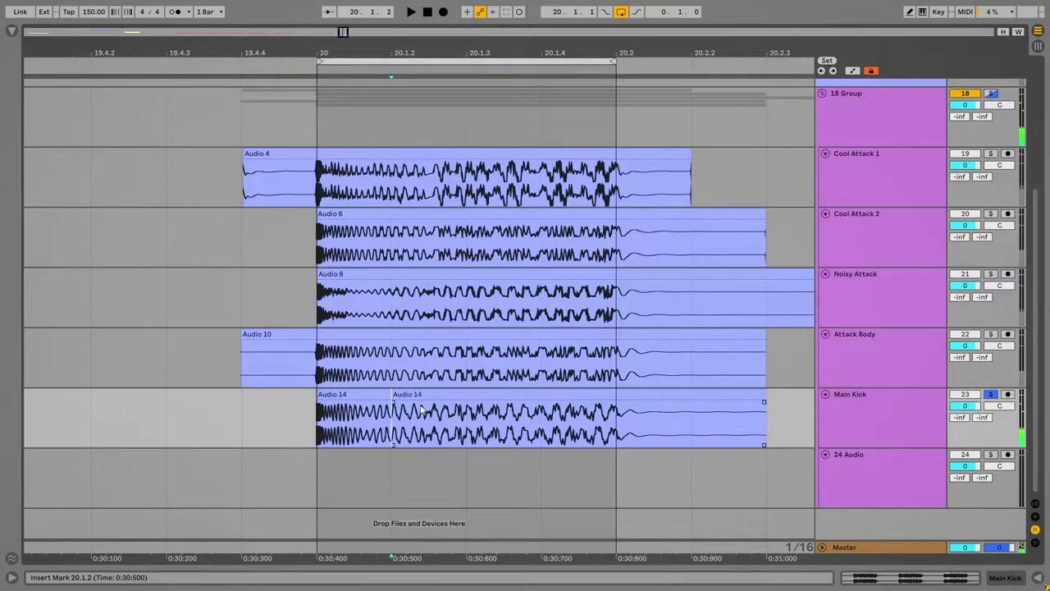
Move the part of Audio 14 after 20.1.2 from Main Kick to track 24, and rename that track Main Body.
{"action": "left_click_drag", "start_coordinate": [434, 410], "coordinate": [434, 459]}
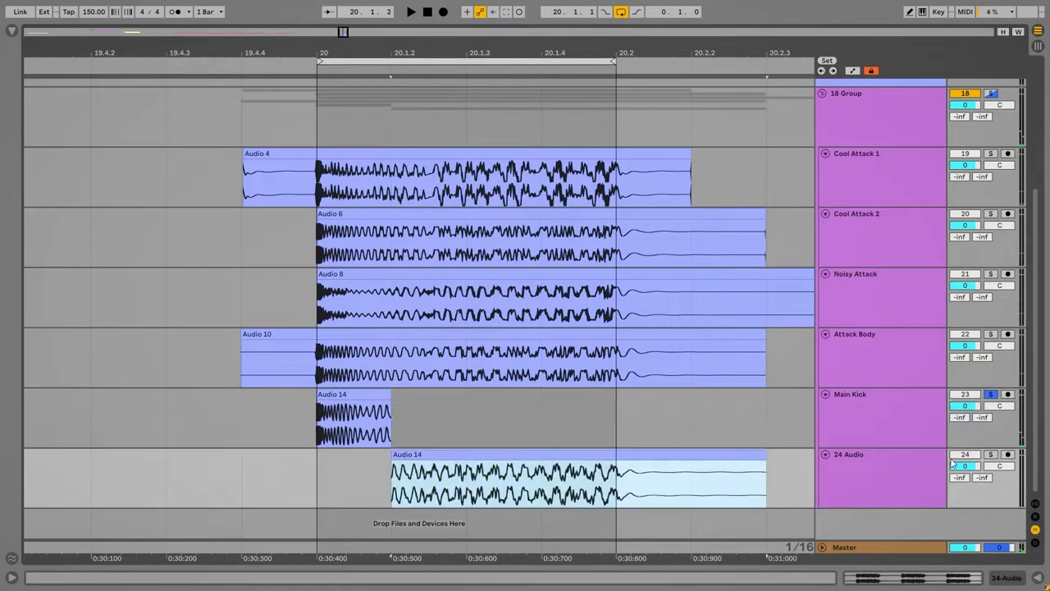
{"action": "right_click", "coordinate": [899, 484]}
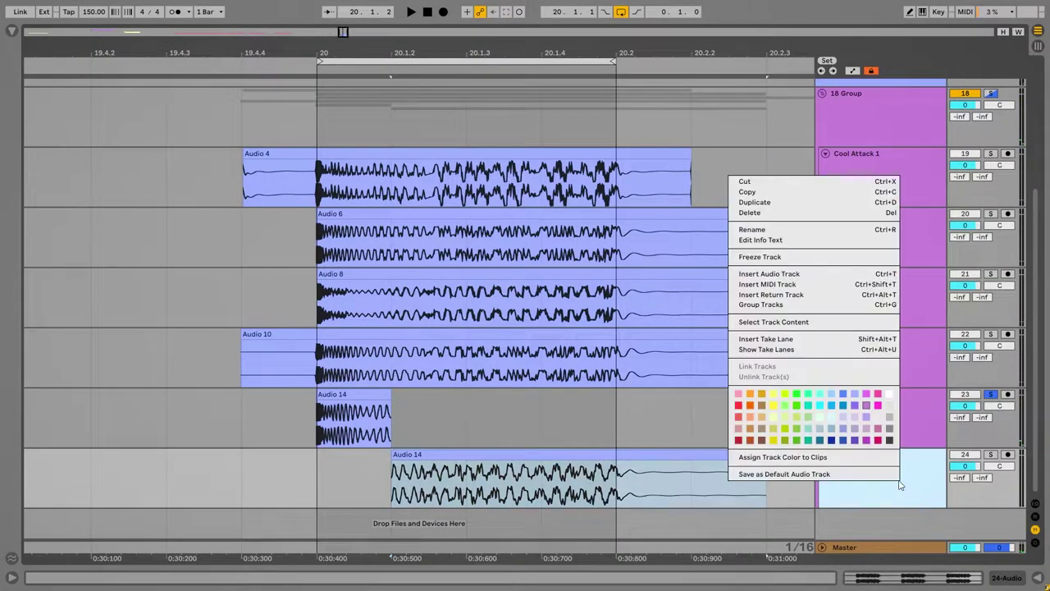
{"action": "left_click", "coordinate": [790, 231]}
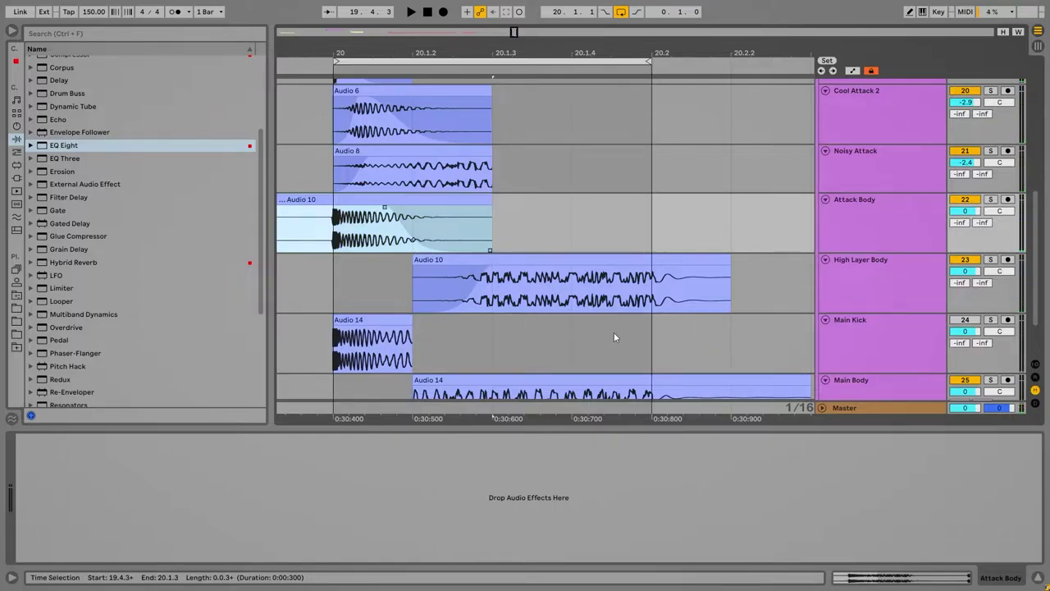
Add an EQ Eight to the High Layer Body track and set its band 1 low cut to 1.09 kHz.
{"action": "left_click", "coordinate": [960, 201]}
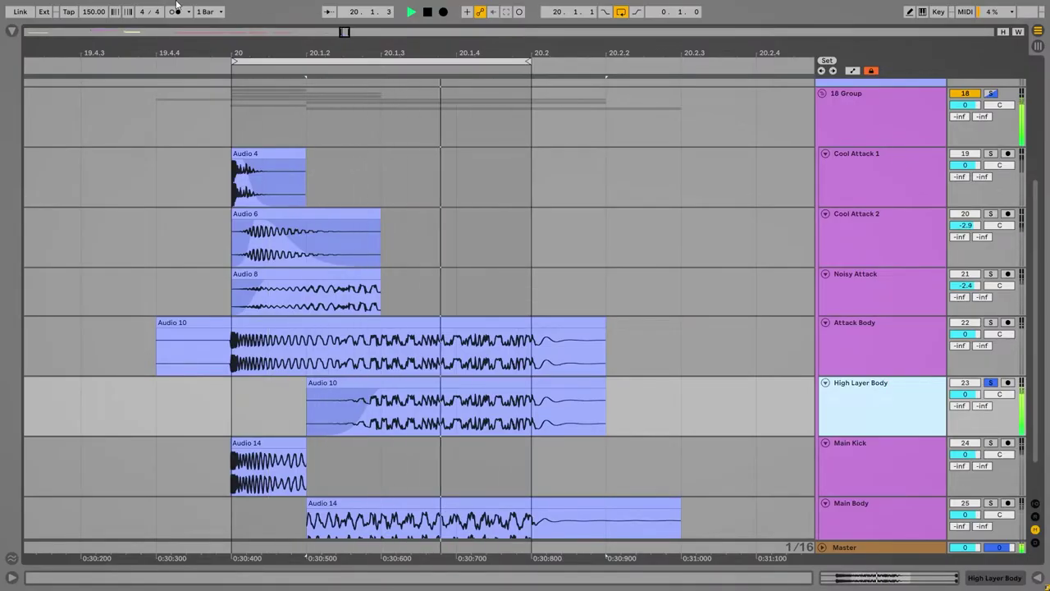
{"action": "left_click", "coordinate": [12, 31]}
{"action": "left_click_drag", "start_coordinate": [70, 146], "coordinate": [578, 416]}
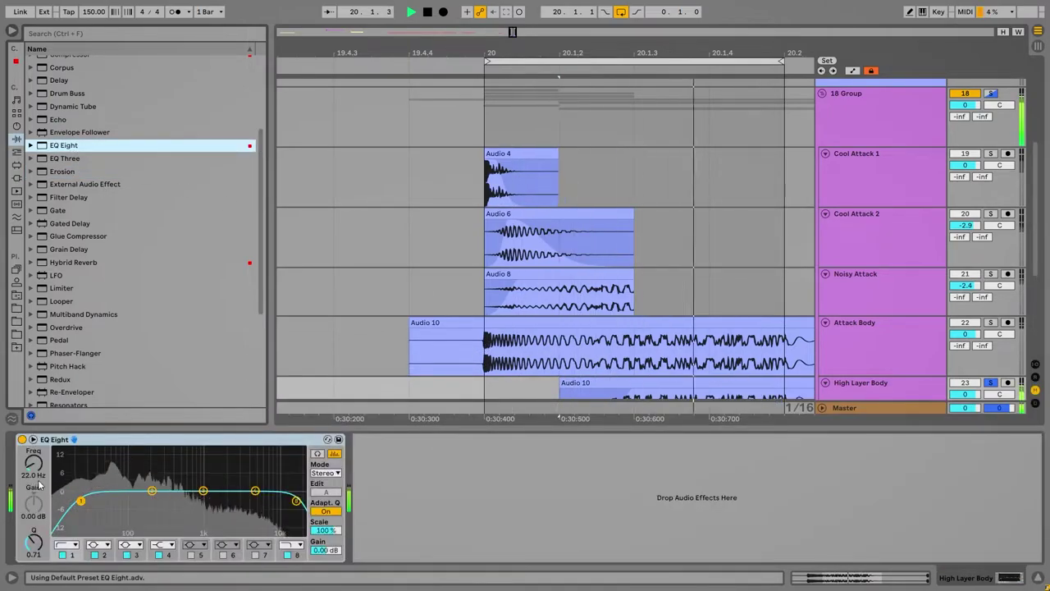
{"action": "left_click_drag", "start_coordinate": [45, 476], "coordinate": [34, 456]}
{"action": "scroll", "coordinate": [961, 308], "scroll_direction": "down", "scroll_amount": 3}
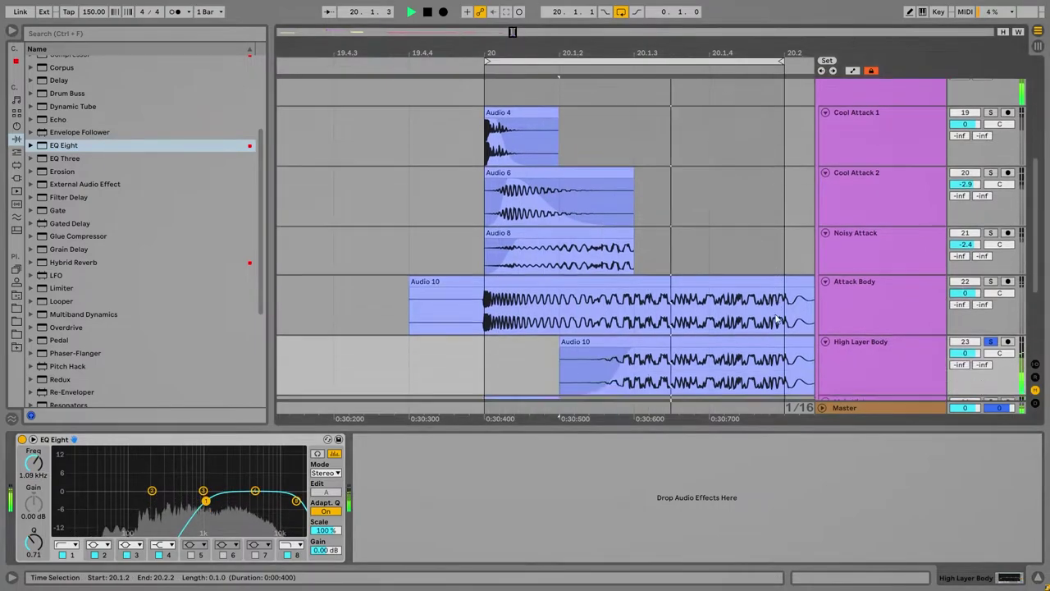
On High Layer Body's EQ Eight, set band 4 to 2.84 kHz at -0.87 dB and slightly raise the resonance of the band 8 high cut.
{"action": "left_click_drag", "start_coordinate": [254, 493], "coordinate": [230, 504]}
{"action": "left_click_drag", "start_coordinate": [296, 500], "coordinate": [296, 487]}
{"action": "left_click_drag", "start_coordinate": [231, 504], "coordinate": [232, 500]}
{"action": "left_click_drag", "start_coordinate": [295, 488], "coordinate": [295, 494]}
{"action": "left_click_drag", "start_coordinate": [233, 500], "coordinate": [237, 494]}
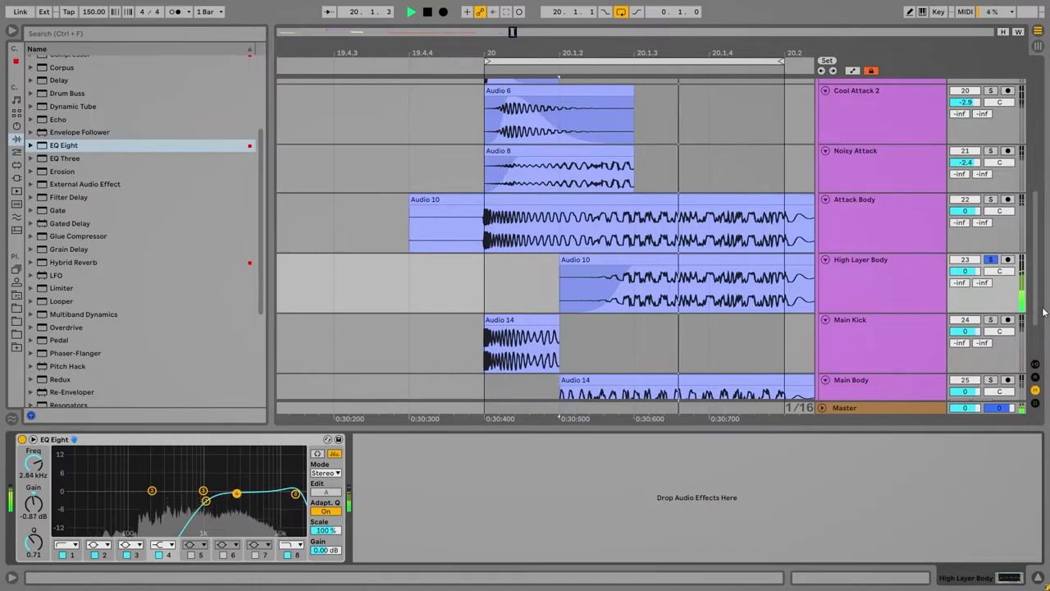
Shorten the Attack Body clip to end at 20.1.3 with a curved fade-out while soloed, and mute the Main Kick track.
{"action": "left_click", "coordinate": [871, 217]}
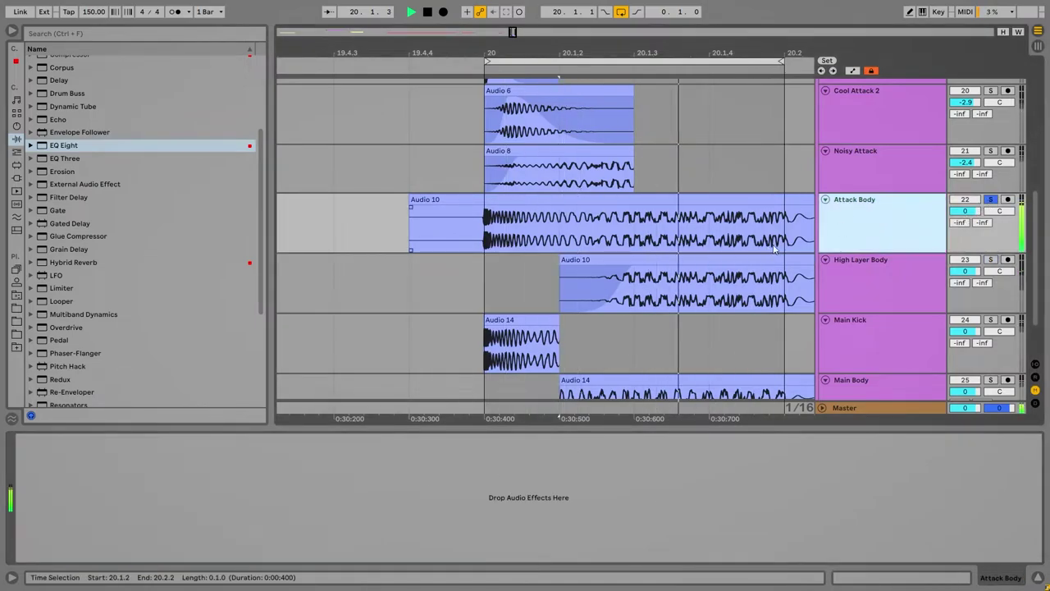
{"action": "scroll", "coordinate": [705, 215], "scroll_direction": "right", "scroll_amount": 5}
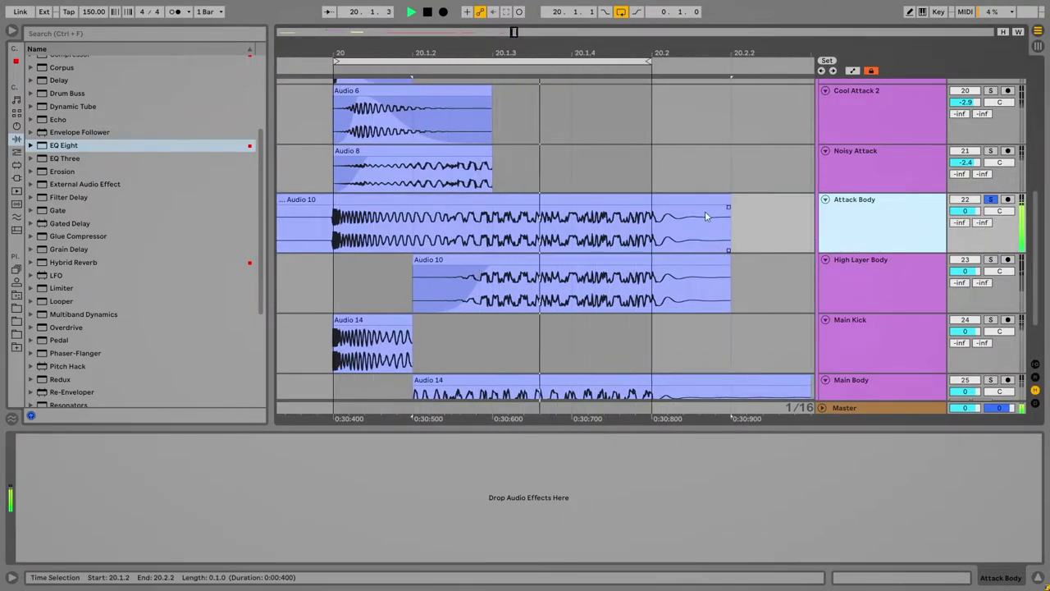
{"action": "left_click_drag", "start_coordinate": [729, 217], "coordinate": [386, 207]}
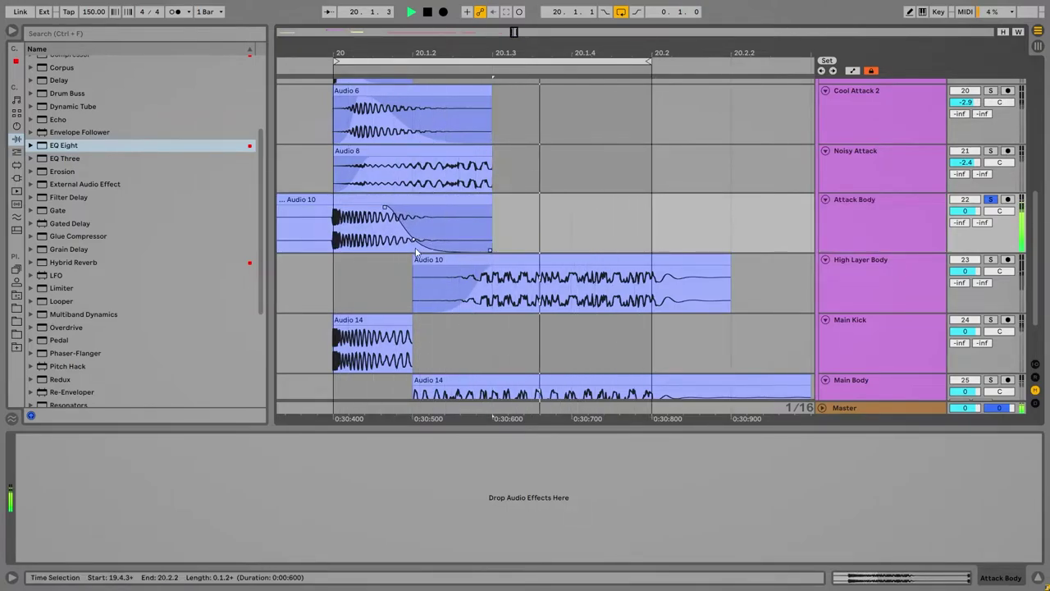
{"action": "left_click", "coordinate": [991, 201]}
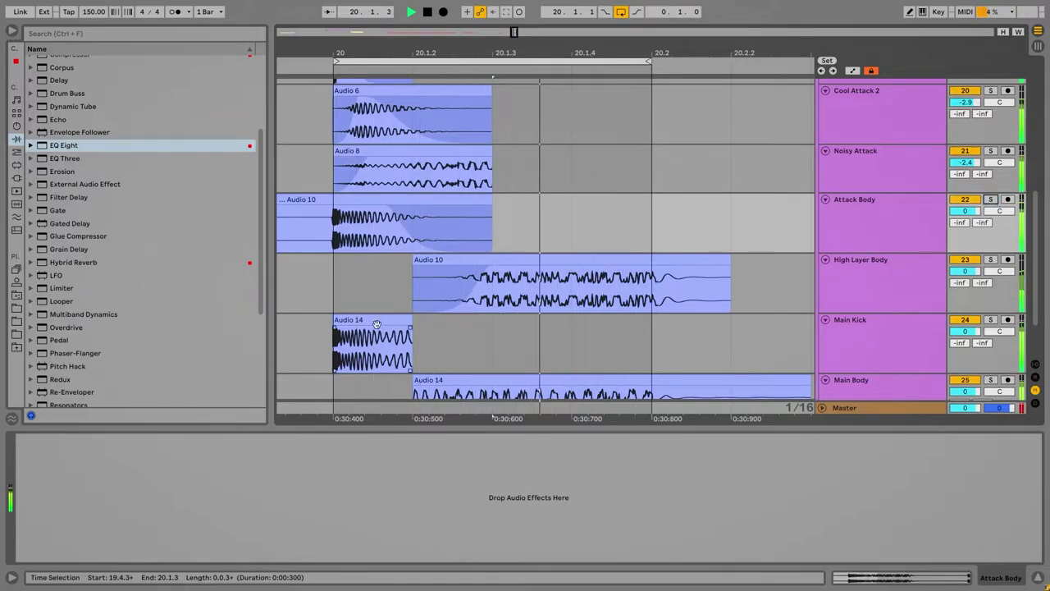
{"action": "left_click", "coordinate": [972, 324]}
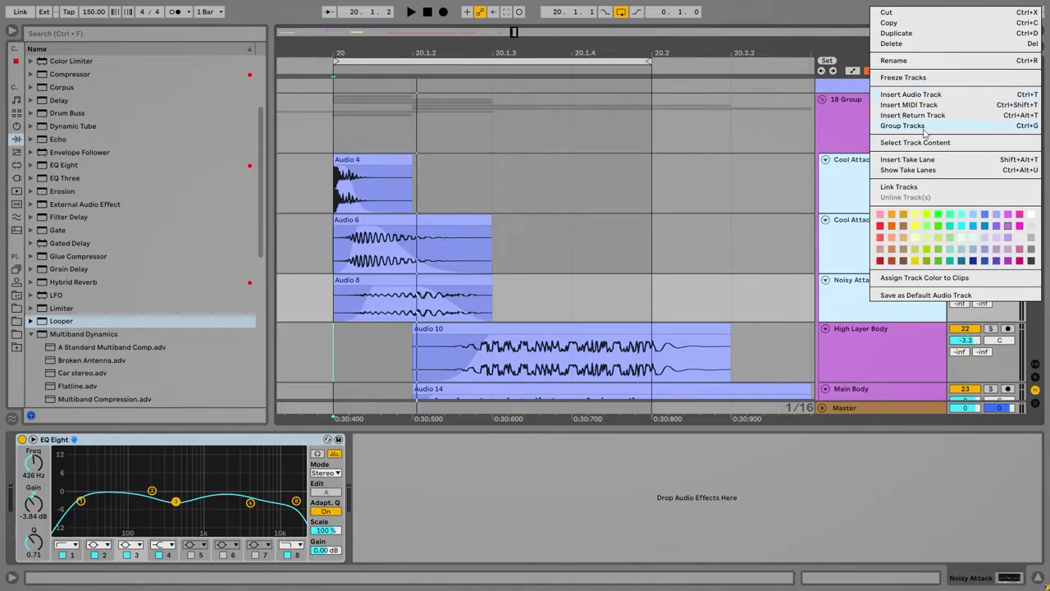
Group the Cool Attack 1, Cool Attack 2 and Noisy Attack tracks and name the group Attack.
{"action": "left_click", "coordinate": [923, 128]}
{"action": "right_click", "coordinate": [821, 207]}
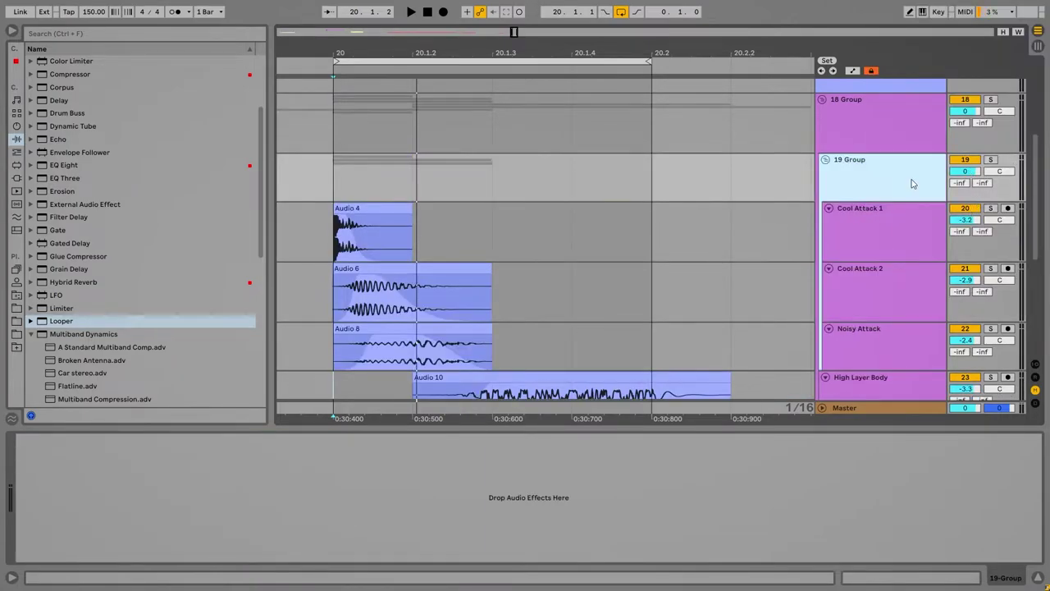
{"action": "left_click", "coordinate": [804, 236]}
{"action": "type", "text": "Attack"}
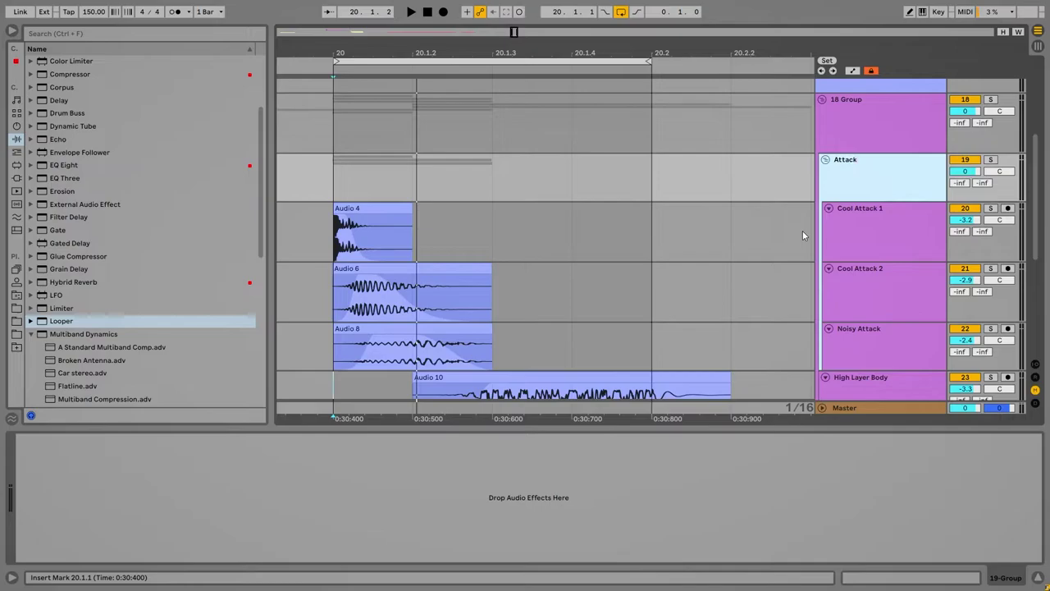
{"action": "key", "text": "Return"}
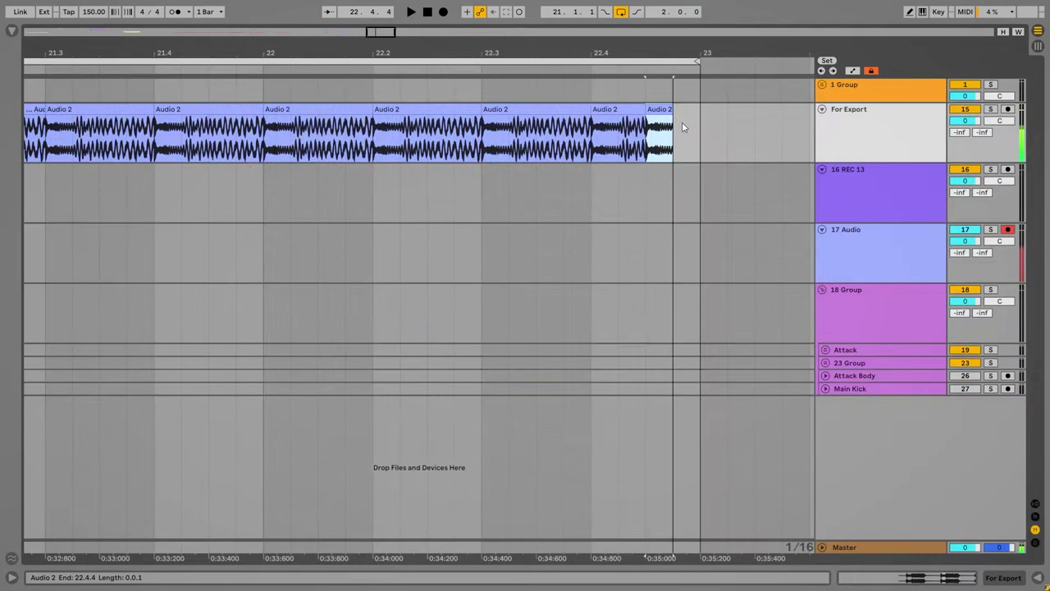
Add another short Audio 2 slice from 22.4.4 to bar 23 on the For Export track and play the sequence.
{"action": "left_click", "coordinate": [682, 123]}
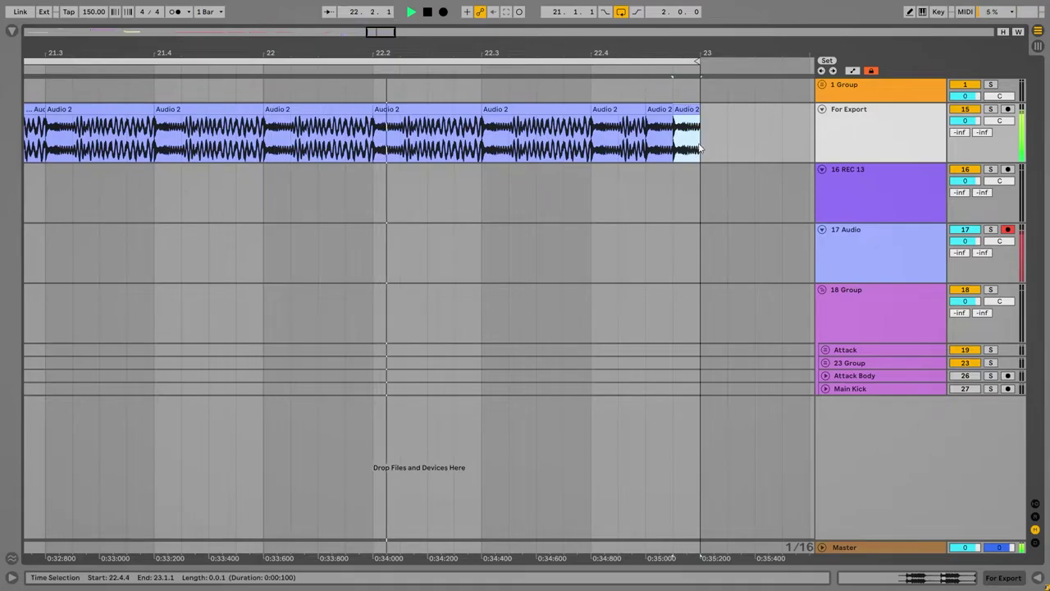
{"action": "left_click_drag", "start_coordinate": [490, 54], "coordinate": [663, 25]}
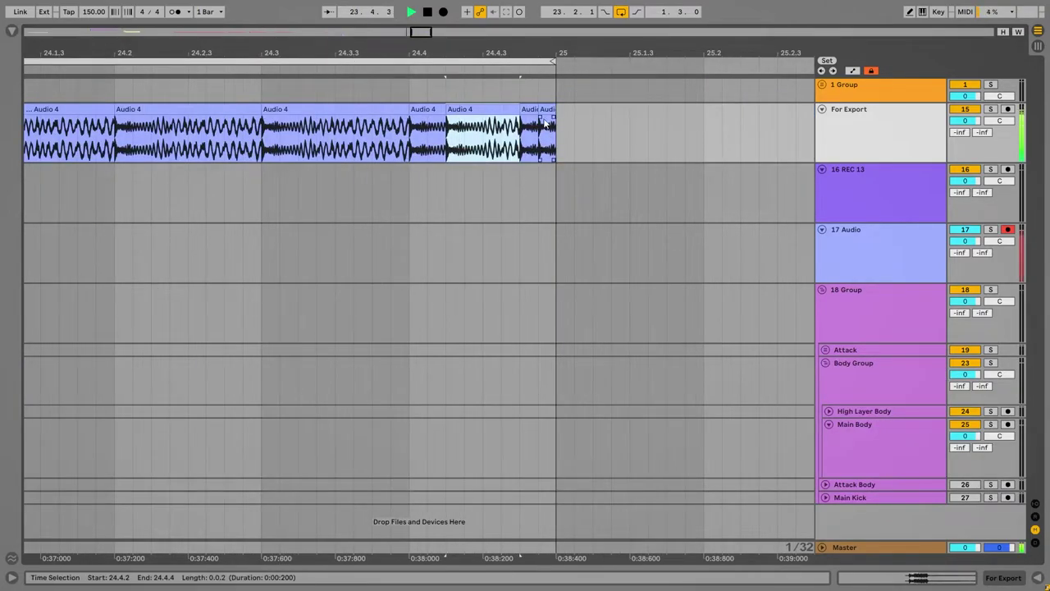
{"action": "left_click", "coordinate": [464, 135]}
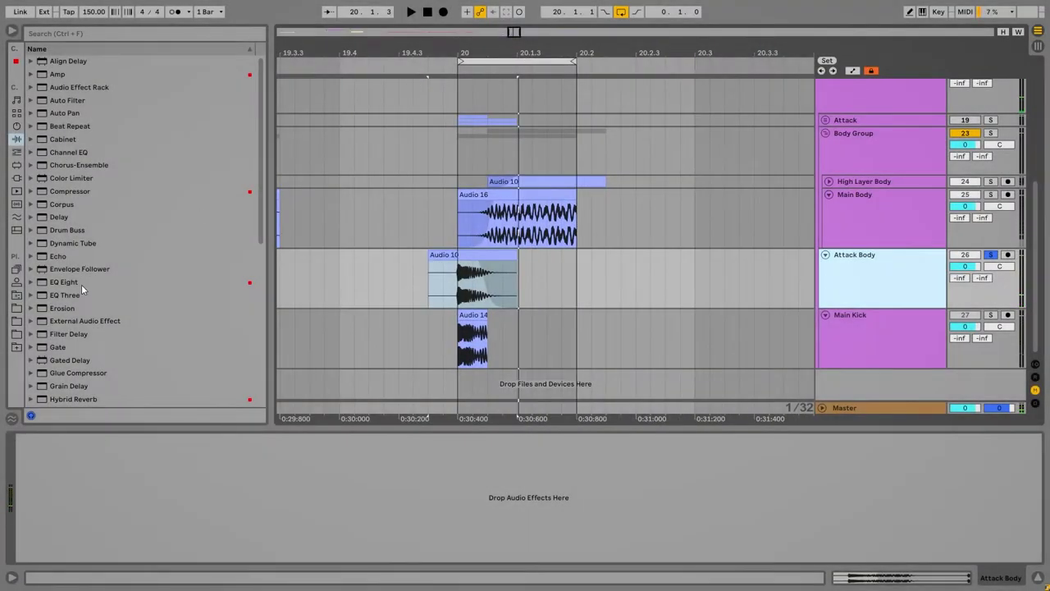
Add an EQ Eight to Attack Body, strongly boost band 3, set band 2 to 198 Hz at -7.56 dB and raise the band 1 low cut.
{"action": "double_click", "coordinate": [81, 283]}
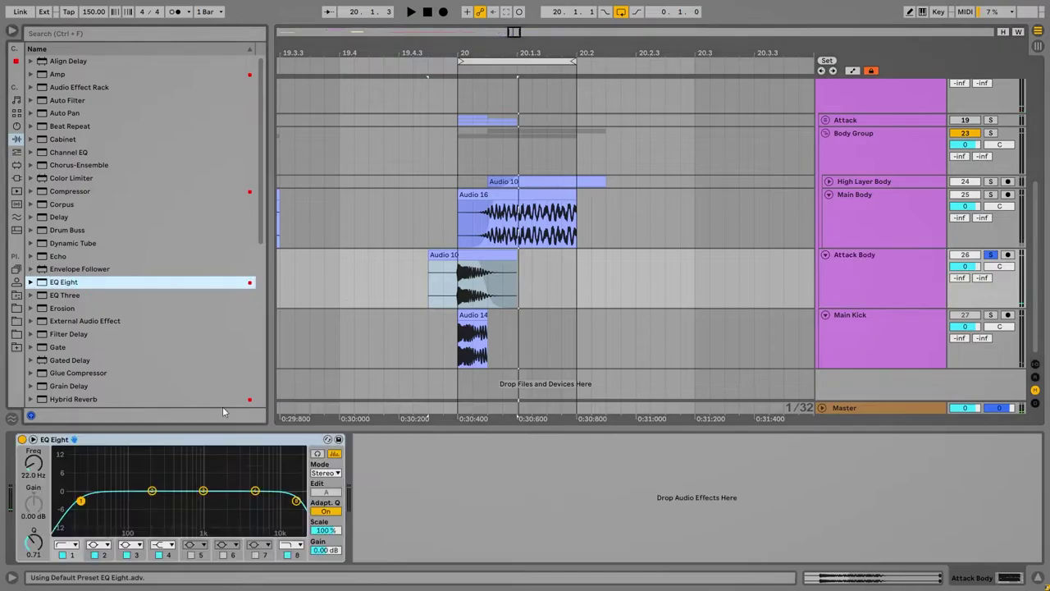
{"action": "key", "text": "space"}
{"action": "left_click_drag", "start_coordinate": [203, 490], "coordinate": [178, 450]}
{"action": "left_click_drag", "start_coordinate": [152, 490], "coordinate": [150, 504]}
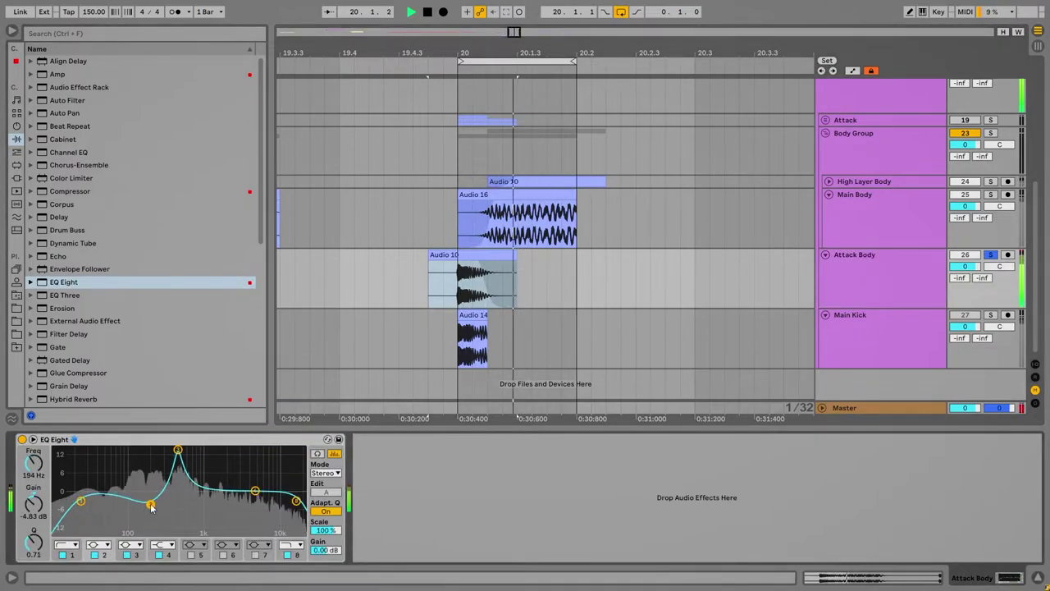
{"action": "left_click_drag", "start_coordinate": [82, 502], "coordinate": [151, 512]}
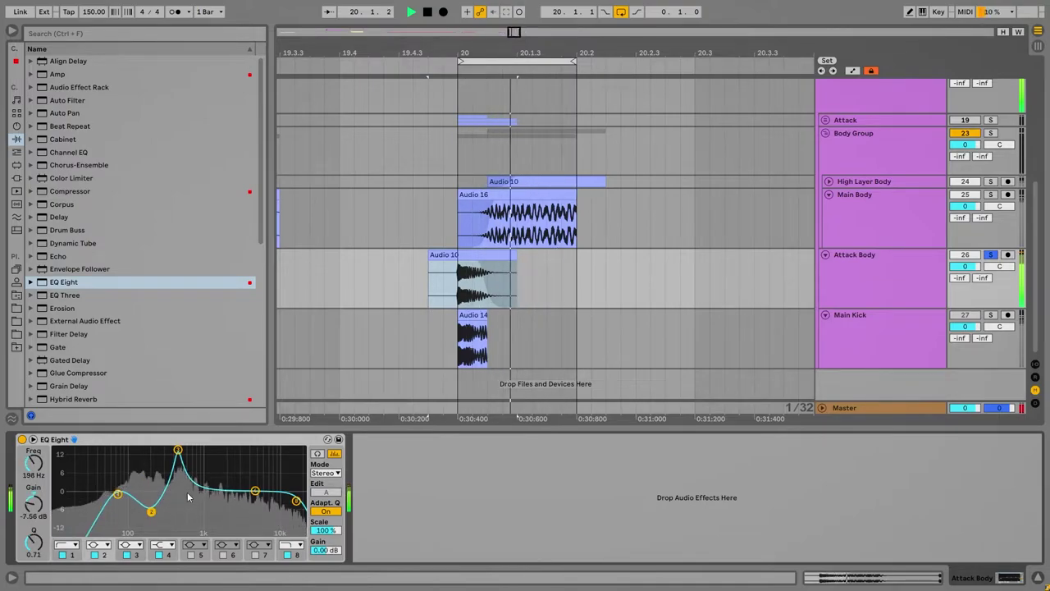
Enable EQ band 5 at 1.02 kHz with -10.0 dB, and set the band 8 high cut to 13.5 kHz with a Q of 0.45.
{"action": "left_click", "coordinate": [196, 558]}
{"action": "left_click", "coordinate": [197, 557]}
{"action": "left_click_drag", "start_coordinate": [280, 490], "coordinate": [203, 519]}
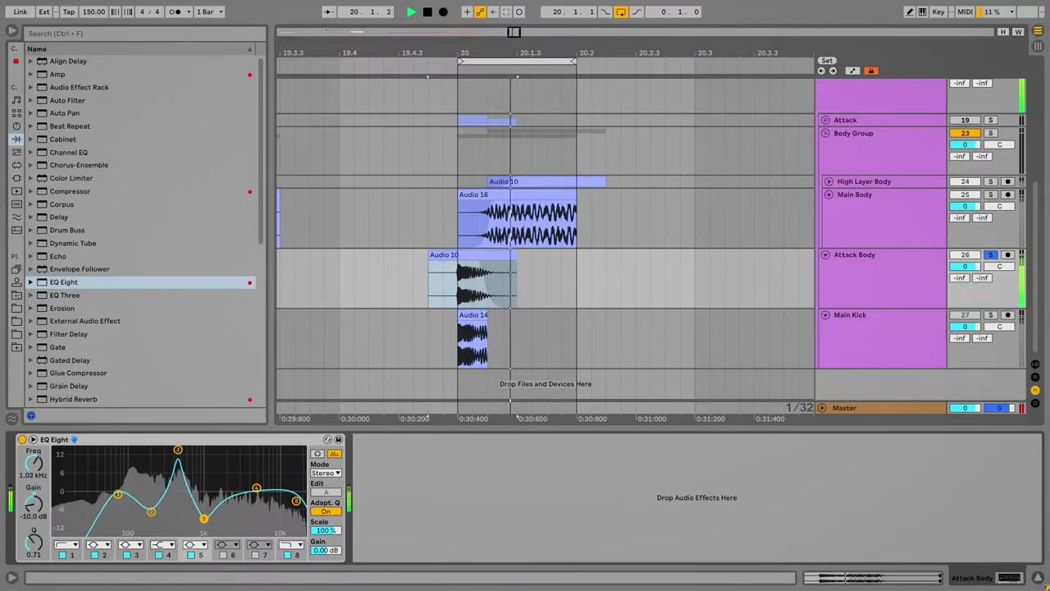
{"action": "left_click_drag", "start_coordinate": [296, 500], "coordinate": [287, 508]}
Add an Overdrive after the EQ Eight on the Attack Body track.
{"action": "left_click_drag", "start_coordinate": [105, 287], "coordinate": [494, 445]}
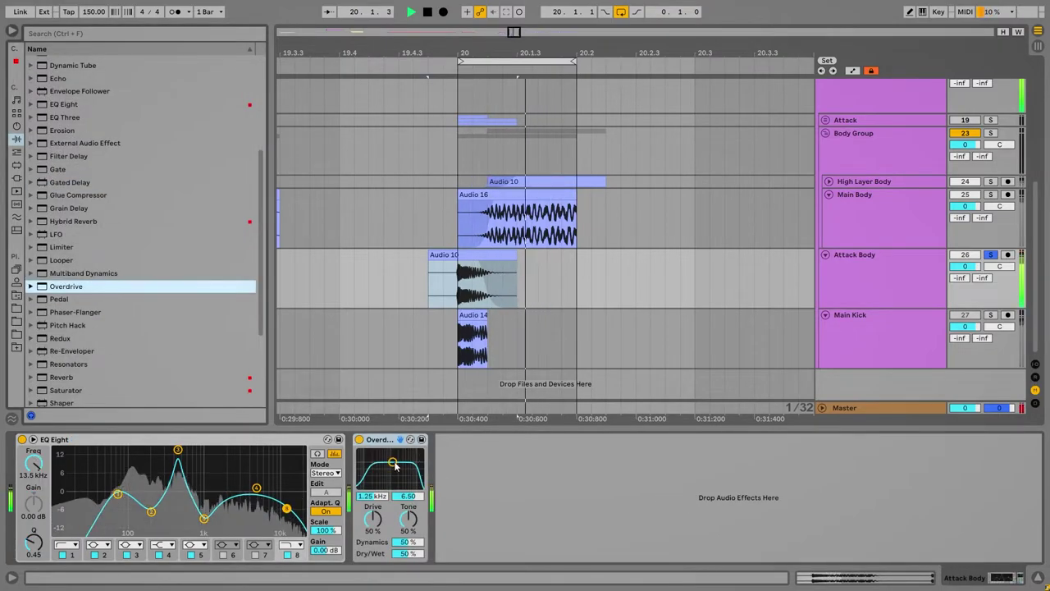
Narrow the Attack Body Overdrive filter to 966 Hz with a bandwidth of 2.80, and set the Waveshaper Saturator's Damp to 19.5%.
{"action": "left_click_drag", "start_coordinate": [393, 463], "coordinate": [390, 452]}
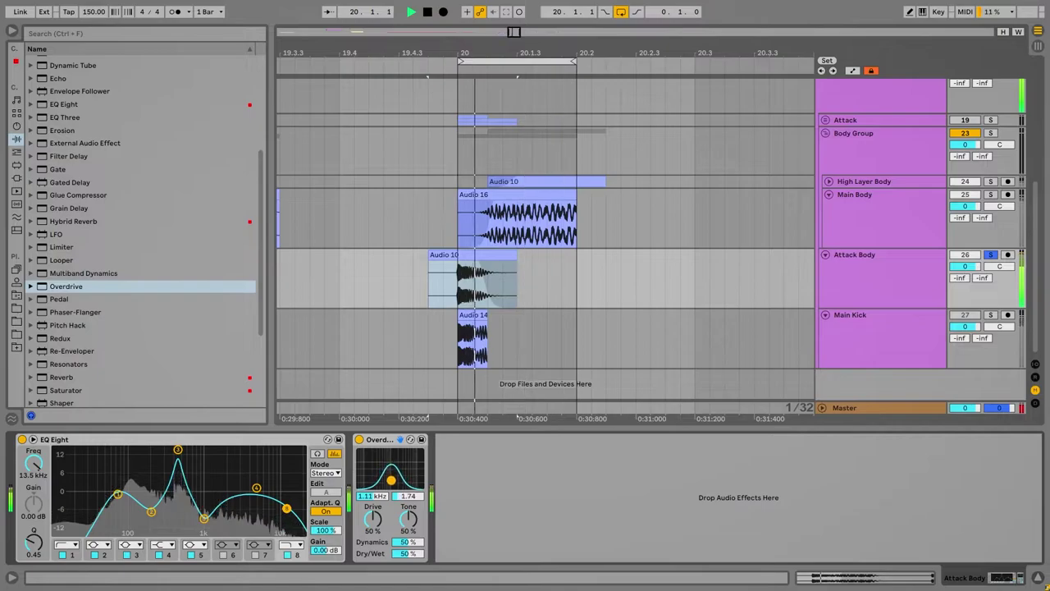
{"action": "left_click_drag", "start_coordinate": [391, 479], "coordinate": [392, 461]}
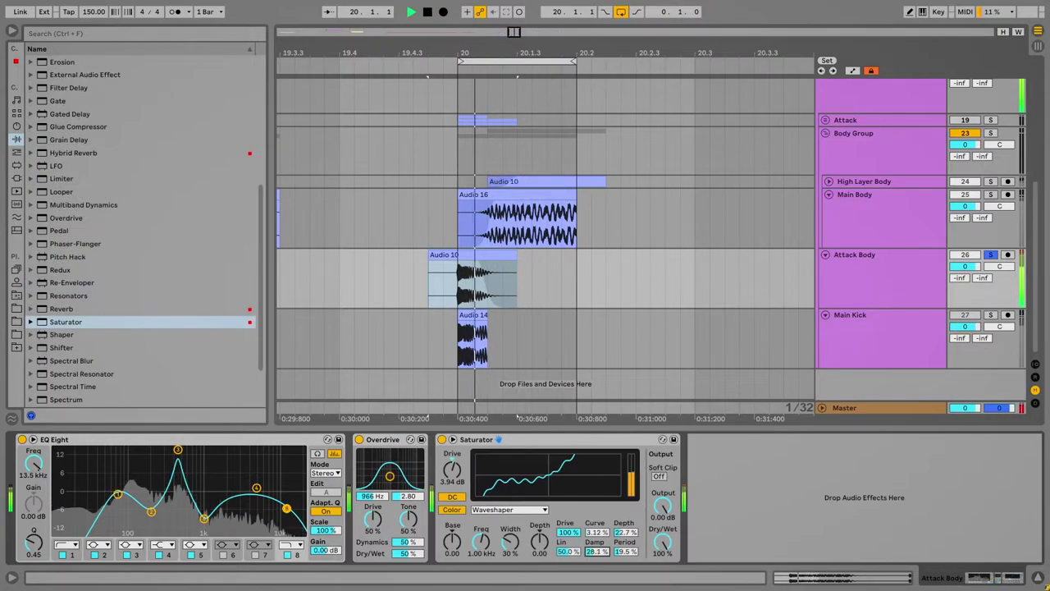
{"action": "left_click_drag", "start_coordinate": [596, 551], "coordinate": [597, 564]}
Duplicate the Saturator after the first one on Attack Body and set the copy's curve type to Hard Curve.
{"action": "left_click_drag", "start_coordinate": [525, 440], "coordinate": [708, 455]}
{"action": "left_click", "coordinate": [761, 510]}
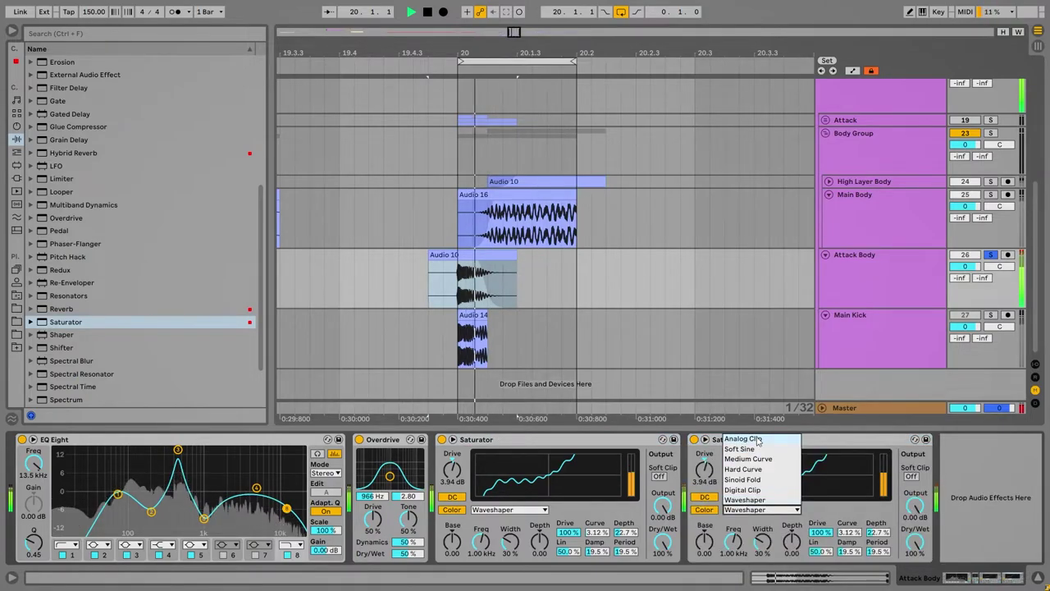
{"action": "left_click", "coordinate": [761, 462]}
{"action": "left_click", "coordinate": [758, 513]}
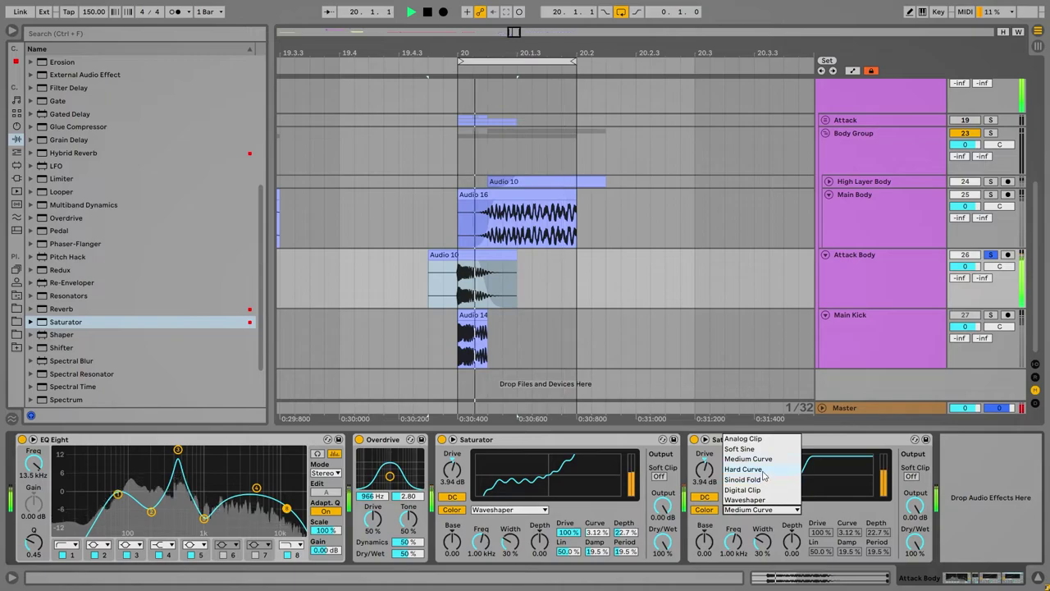
{"action": "left_click", "coordinate": [763, 469]}
{"action": "key", "text": "space"}
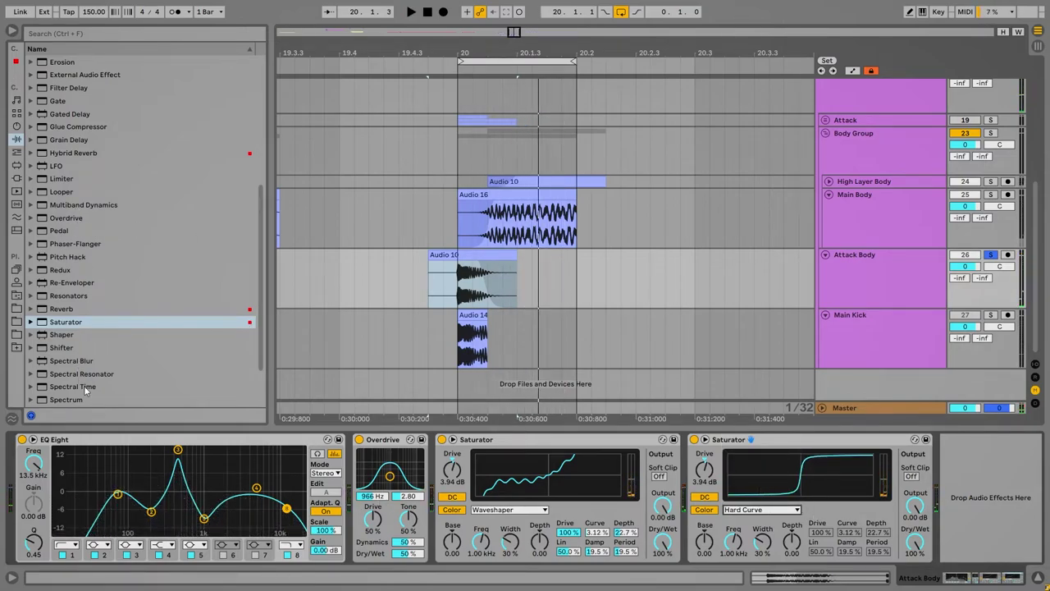
Copy the first EQ Eight between the Overdrive and Saturator on Attack Body, and lower the track volume to -6.3 dB while auditioning.
{"action": "left_click_drag", "start_coordinate": [121, 441], "coordinate": [431, 497]}
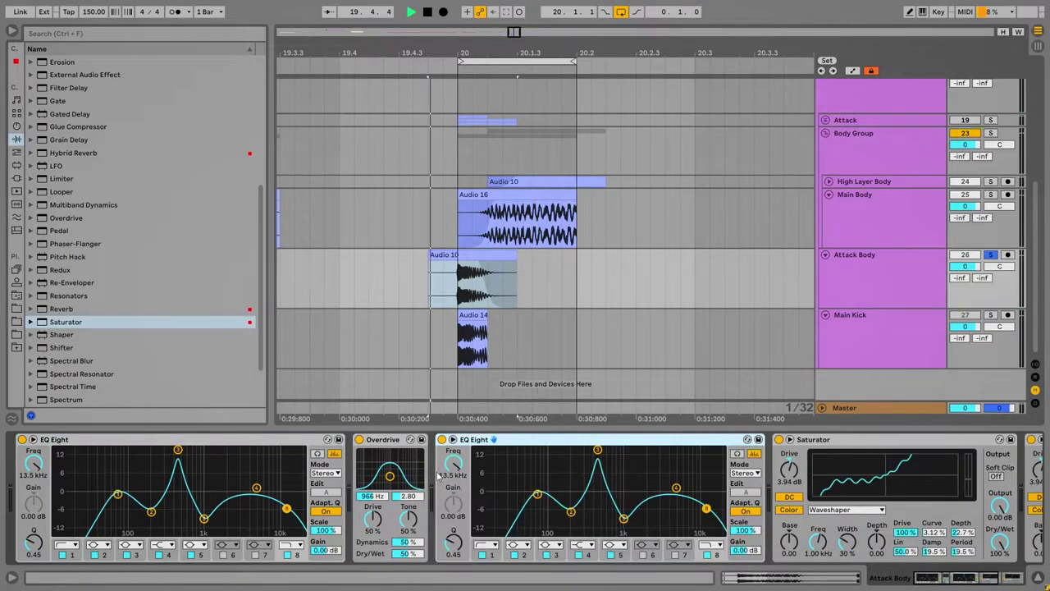
{"action": "key", "text": "space"}
{"action": "key", "text": "space"}
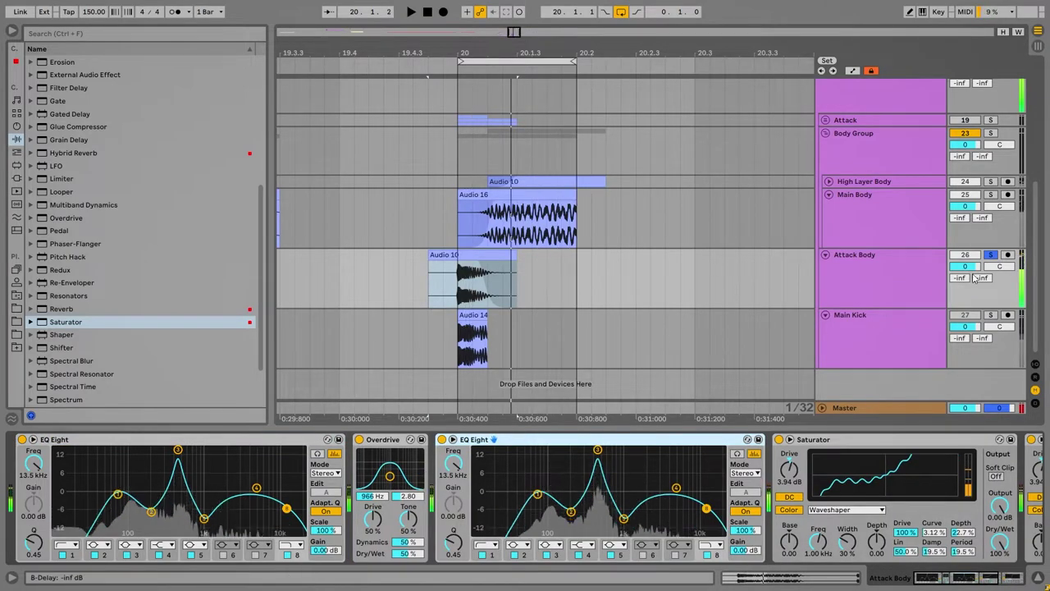
{"action": "left_click_drag", "start_coordinate": [968, 268], "coordinate": [968, 278]}
{"action": "key", "text": "space"}
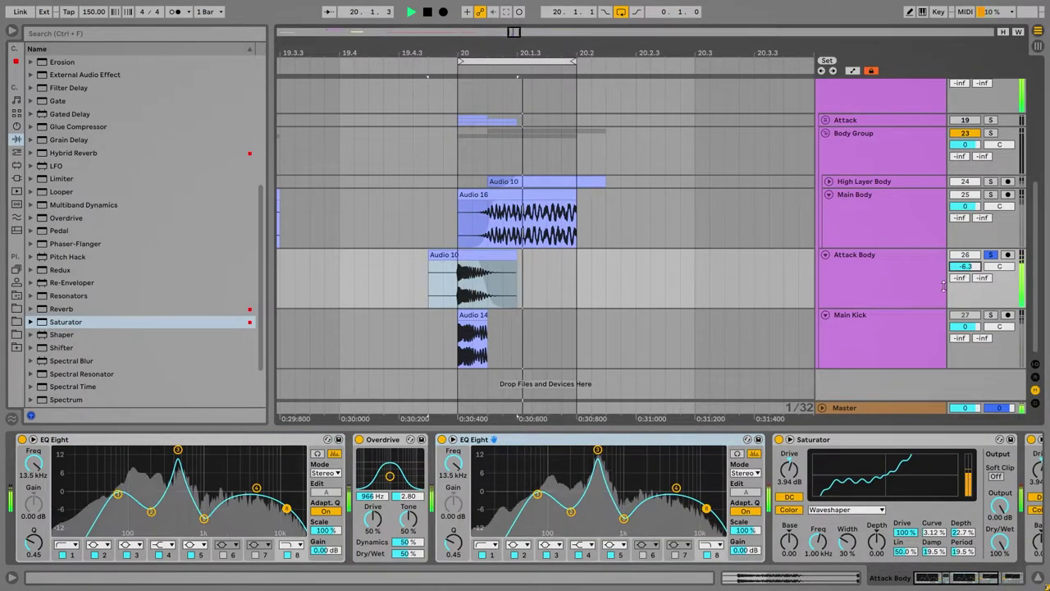
Add a Reverb at the end of the Attack Body chain, lower its Dry/Wet, and draw a Dry/Wet automation swell.
{"action": "scroll", "coordinate": [156, 320], "scroll_direction": "down", "scroll_amount": 3}
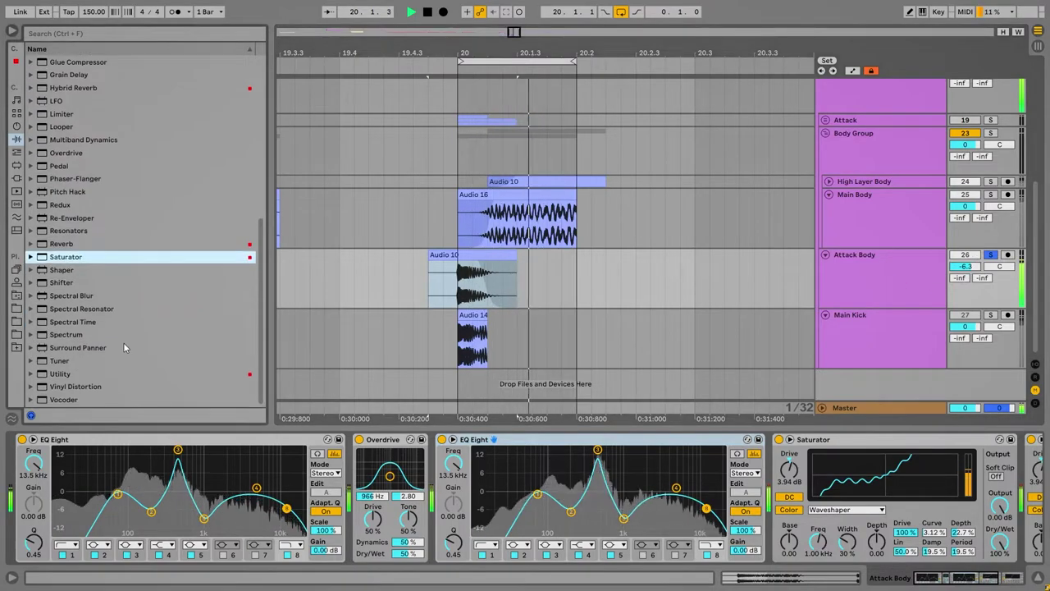
{"action": "left_click_drag", "start_coordinate": [123, 244], "coordinate": [1024, 493]}
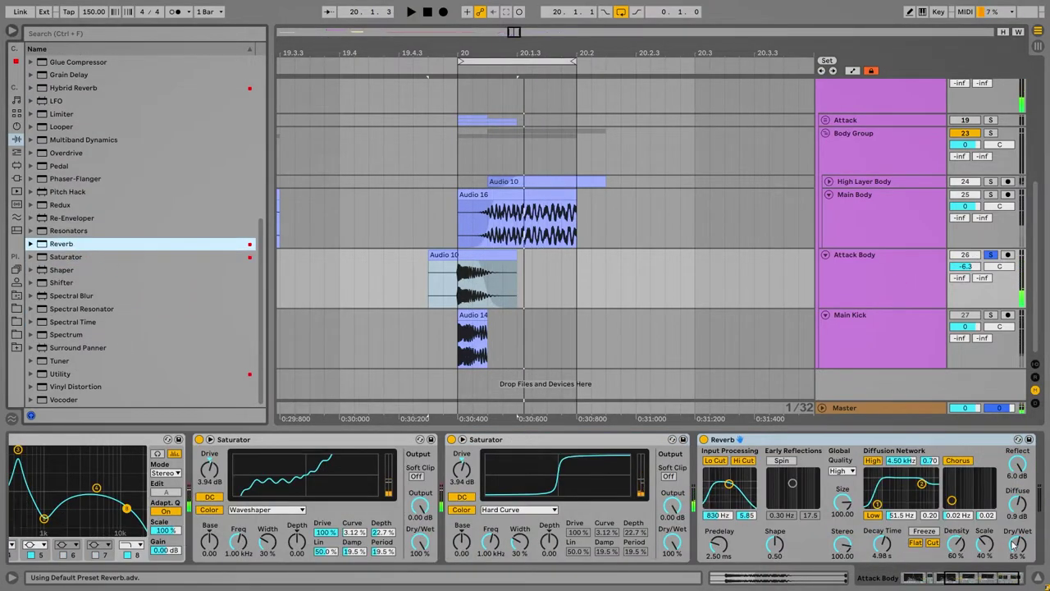
{"action": "left_click_drag", "start_coordinate": [1014, 545], "coordinate": [1016, 560]}
{"action": "key", "text": "a"}
{"action": "left_click_drag", "start_coordinate": [578, 310], "coordinate": [579, 298]}
{"action": "key", "text": "space"}
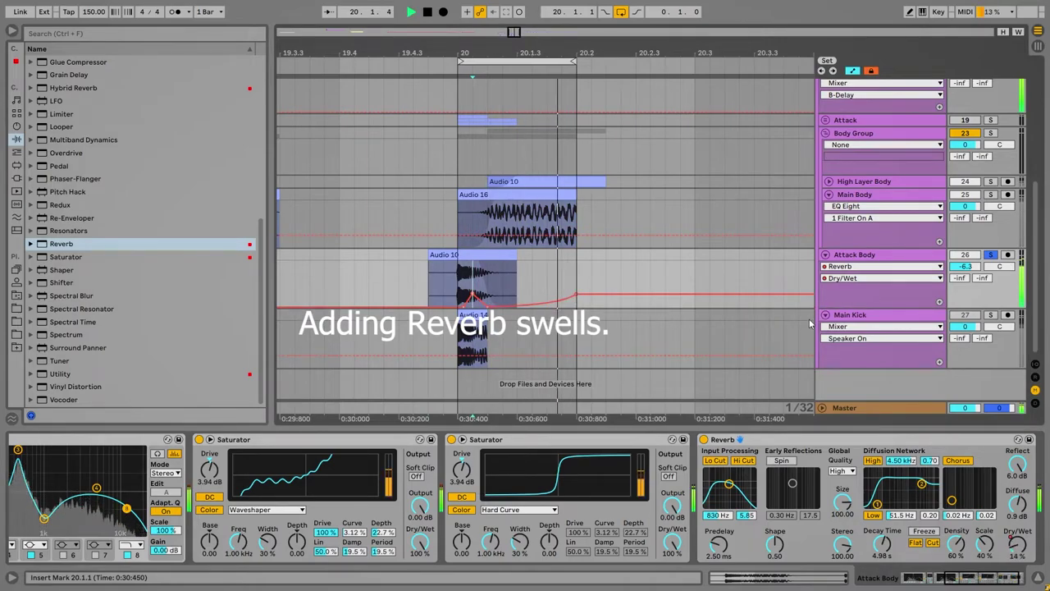
Reset the Waveshaper Saturator's Period to 0.00% on Attack Body and hide the automation lanes.
{"action": "left_click_drag", "start_coordinate": [1008, 582], "coordinate": [966, 581]}
{"action": "double_click", "coordinate": [961, 552]}
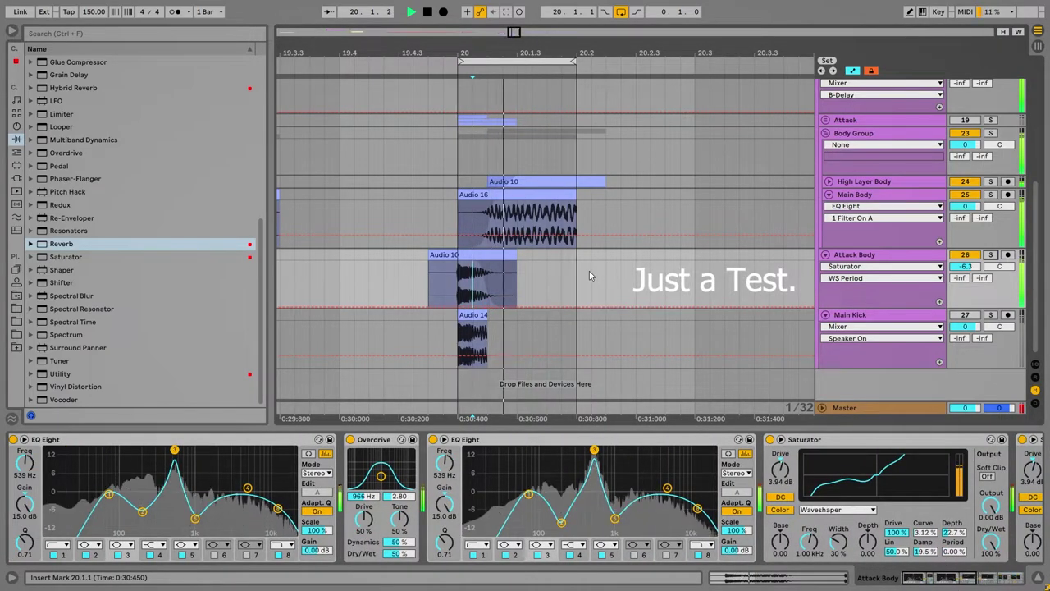
{"action": "key", "text": "a"}
Check the Main Body chain, activate the Main Kick track and lower its volume to -6.7 dB during playback.
{"action": "left_click", "coordinate": [558, 197]}
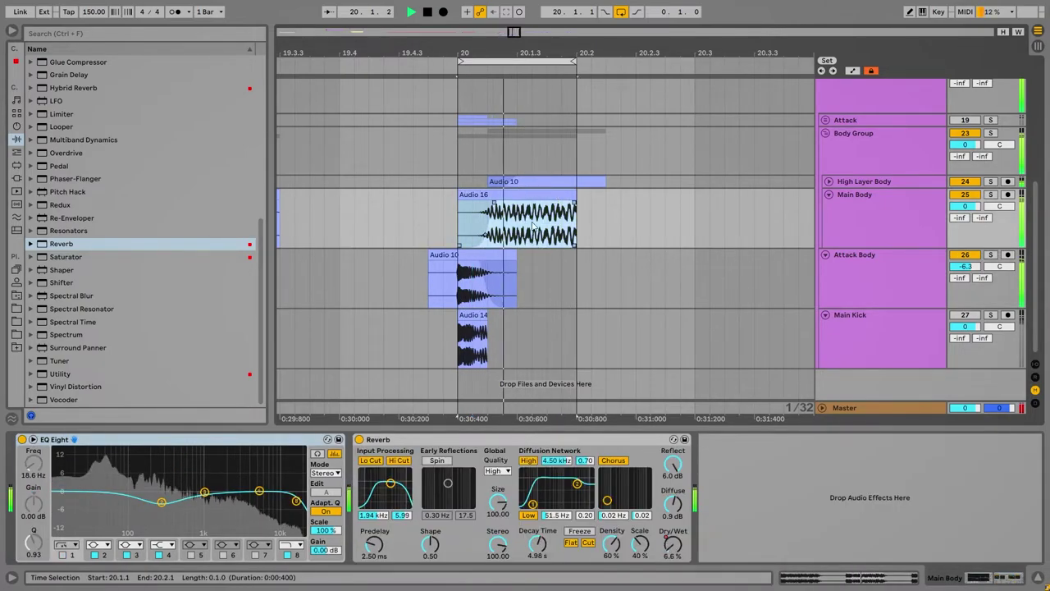
{"action": "key", "text": "space"}
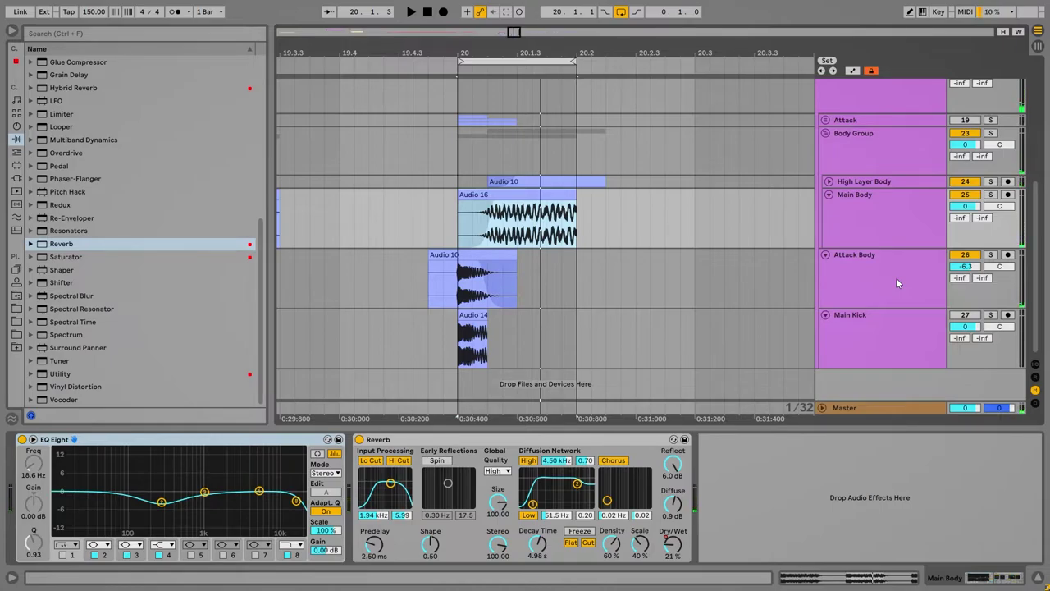
{"action": "left_click", "coordinate": [965, 315]}
{"action": "key", "text": "space"}
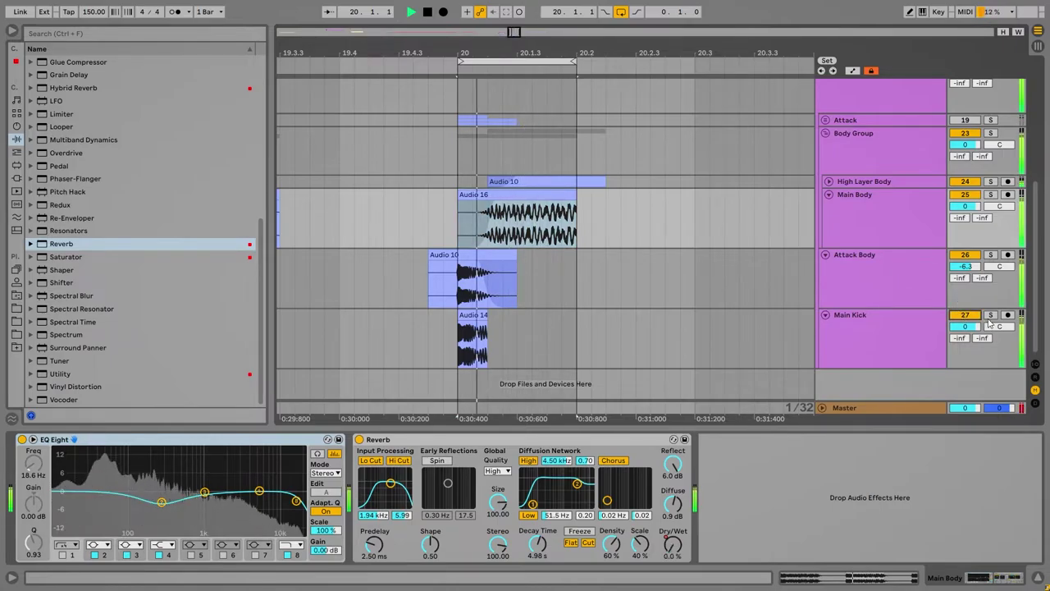
{"action": "left_click_drag", "start_coordinate": [965, 327], "coordinate": [965, 335]}
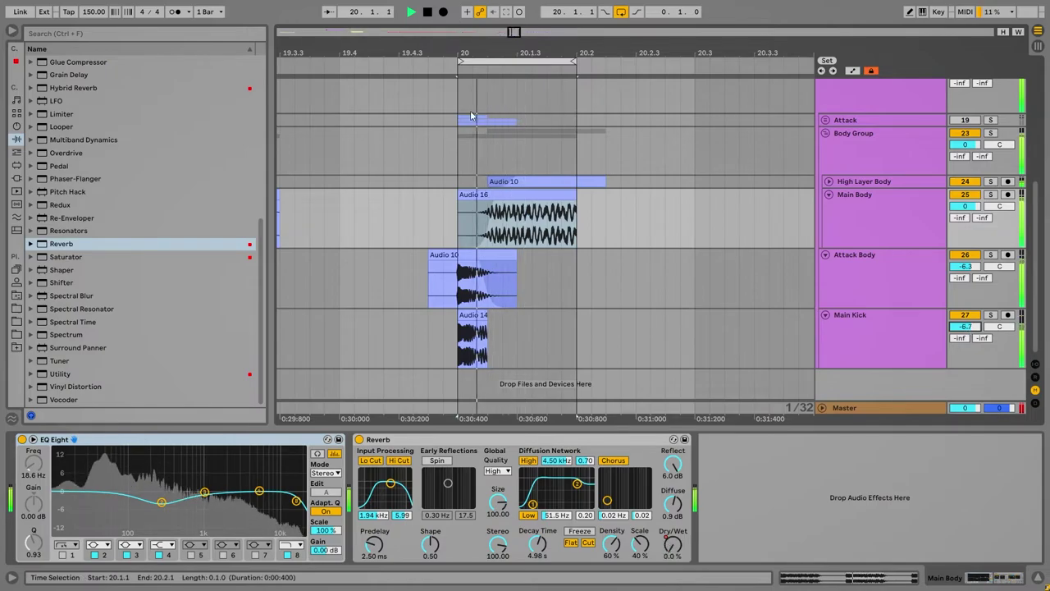
Add a short fade-out to the end of the Audio 14 clip on the Main Kick track.
{"action": "left_click_drag", "start_coordinate": [477, 197], "coordinate": [533, 313]}
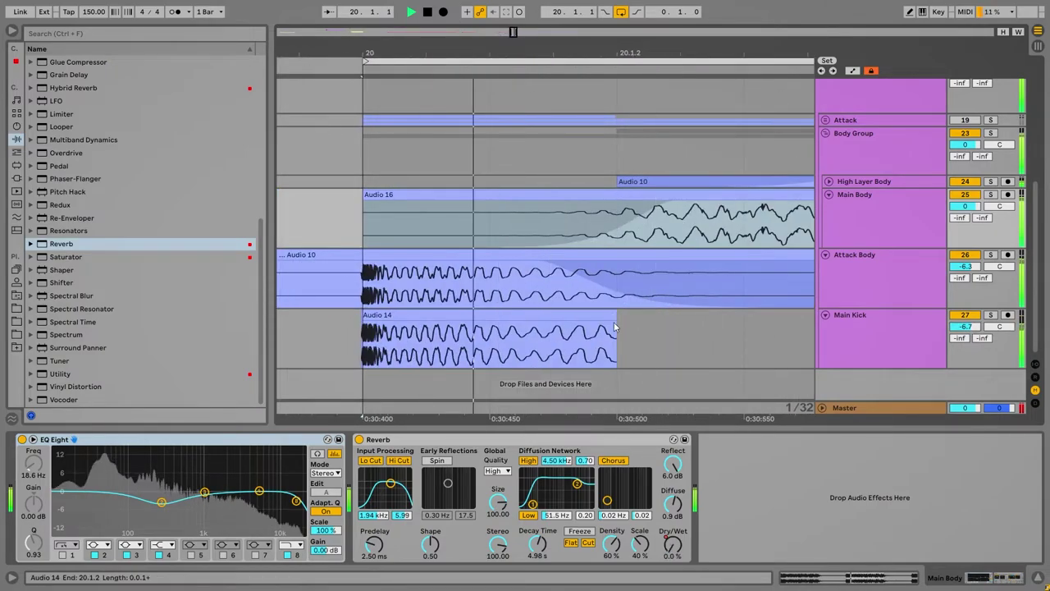
{"action": "left_click_drag", "start_coordinate": [616, 322], "coordinate": [544, 331]}
{"action": "left_click_drag", "start_coordinate": [521, 51], "coordinate": [399, 50]}
{"action": "key", "text": "space"}
Set a low-mid band of Attack Body's last EQ Eight to 186 Hz at -1.66 dB, and open the Main Kick's EQ Eight.
{"action": "left_click", "coordinate": [941, 281]}
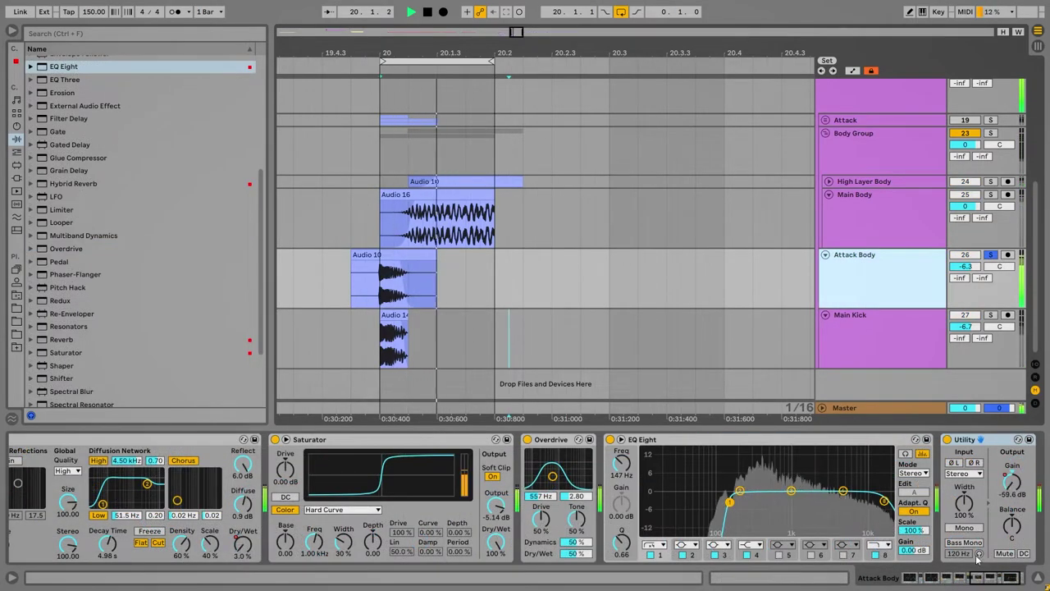
{"action": "left_click_drag", "start_coordinate": [792, 491], "coordinate": [740, 498]}
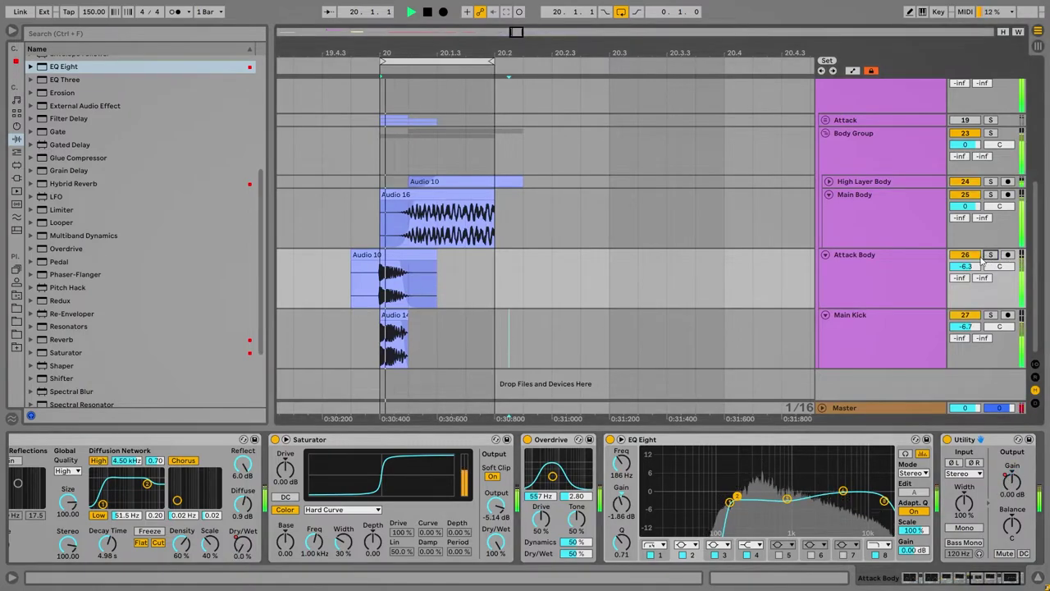
{"action": "left_click", "coordinate": [859, 342]}
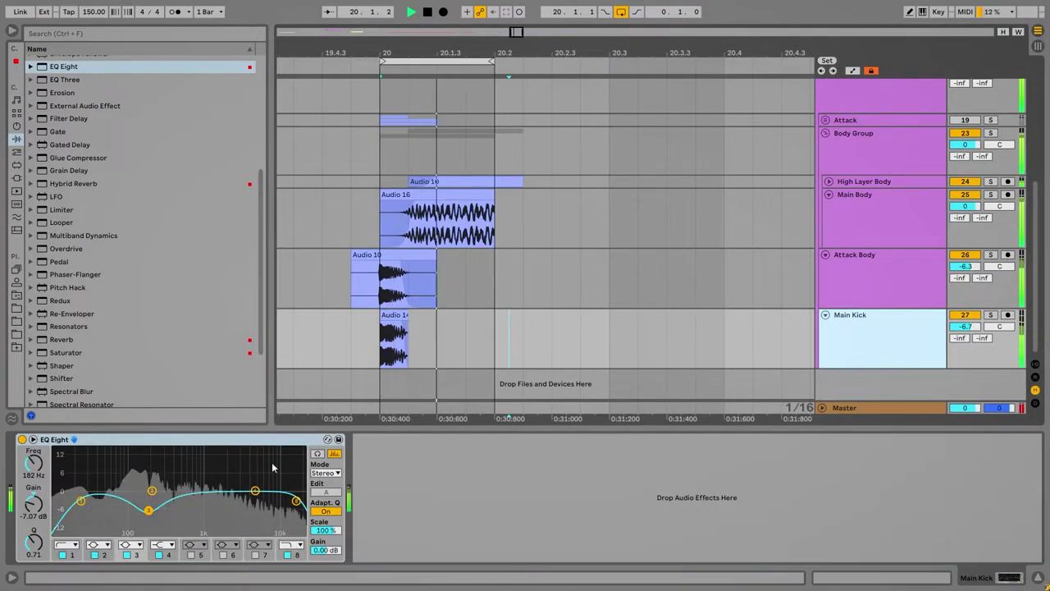
Solo Attack Body briefly, then tune its first Overdrive's filter to 902 Hz with a bandwidth of 2.27.
{"action": "left_click", "coordinate": [992, 255]}
{"action": "left_click", "coordinate": [918, 279]}
{"action": "left_click_drag", "start_coordinate": [1007, 578], "coordinate": [861, 585]}
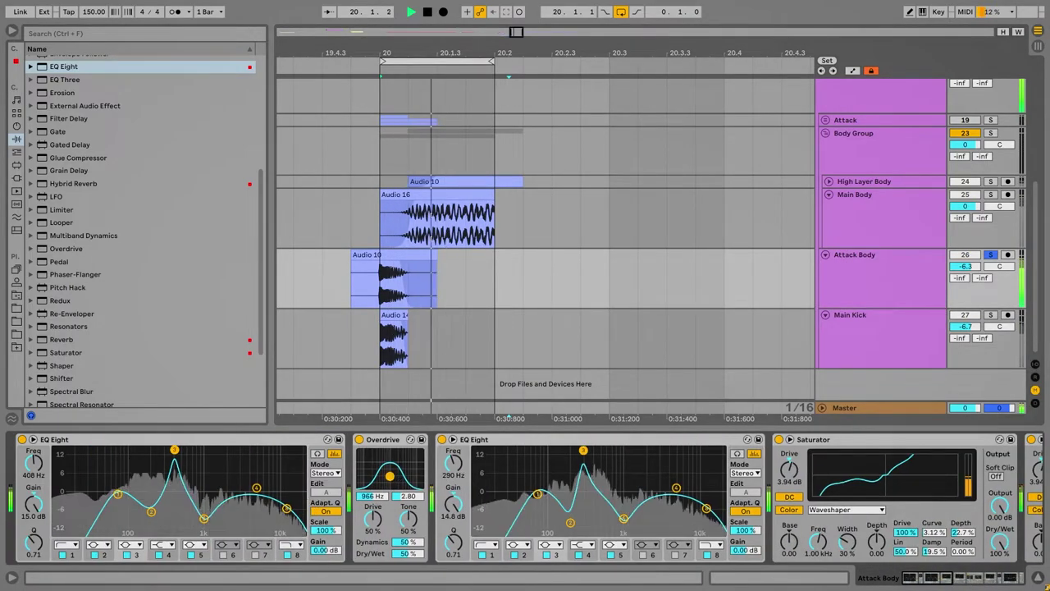
{"action": "left_click", "coordinate": [991, 256]}
{"action": "left_click_drag", "start_coordinate": [413, 479], "coordinate": [381, 475]}
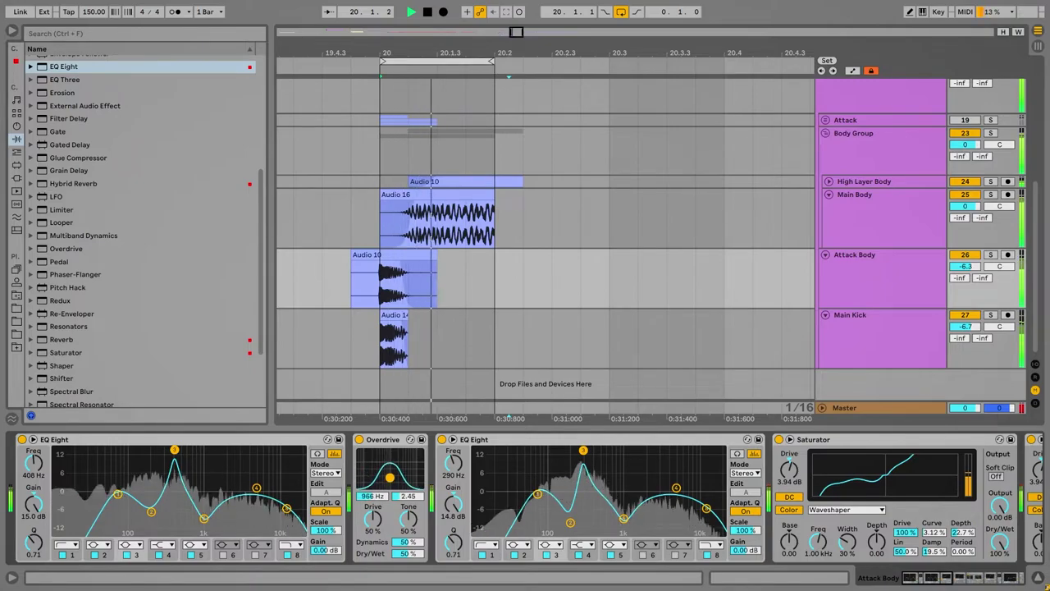
Automate the first Overdrive's Filter Freq on Attack Body, ramping it down from 20.1.1 to 20.1.2.
{"action": "right_click", "coordinate": [376, 497]}
{"action": "left_click", "coordinate": [418, 431]}
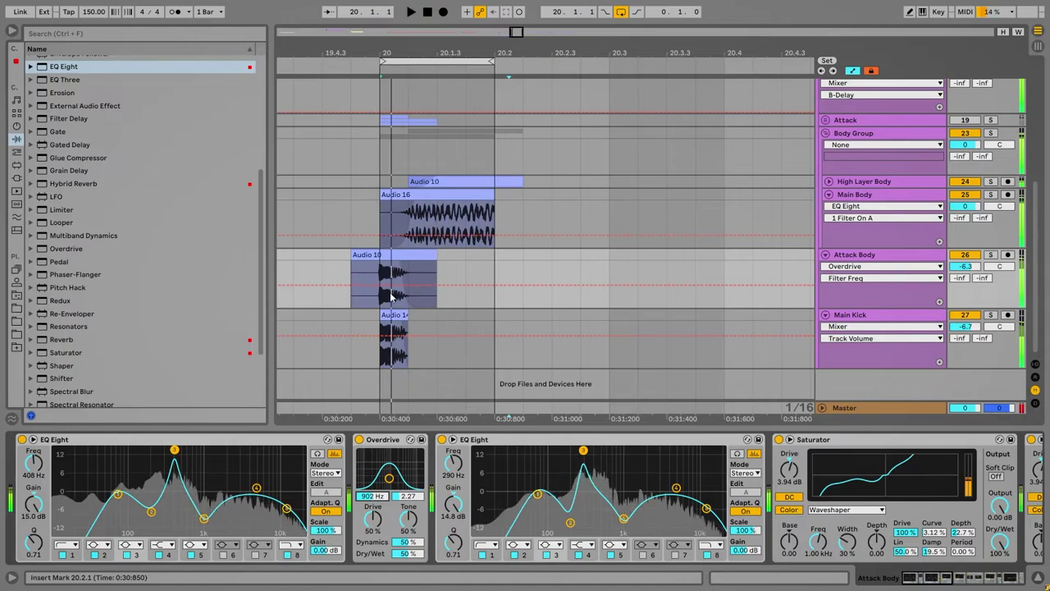
{"action": "left_click_drag", "start_coordinate": [382, 292], "coordinate": [408, 291]}
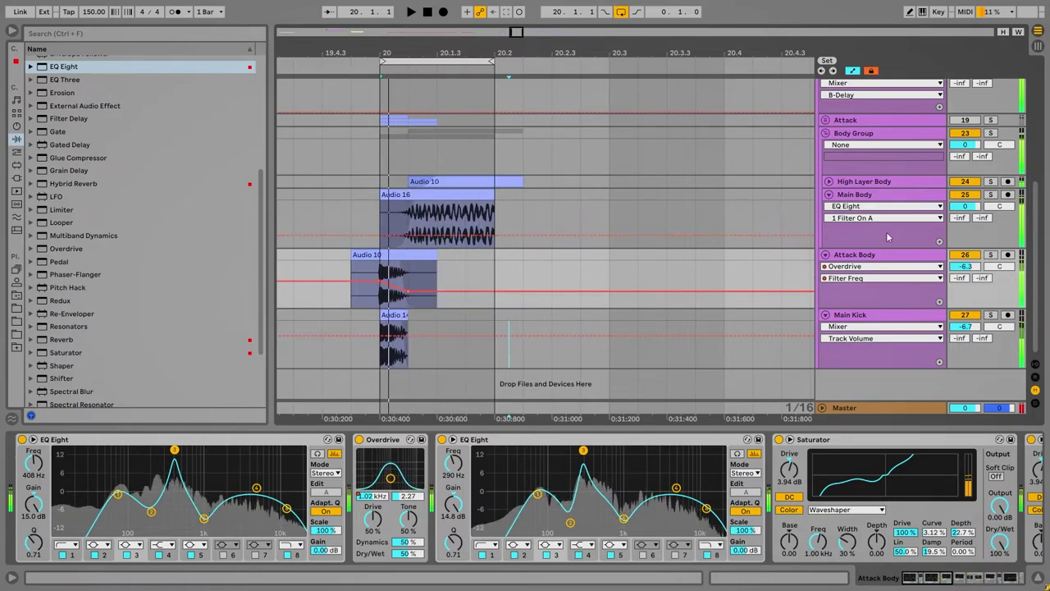
{"action": "key", "text": "a"}
With Main Body soloed, lower its EQ Eight high cut to 562 Hz with a Q of 1.02, and restore the full mix.
{"action": "left_click", "coordinate": [927, 197]}
{"action": "left_click", "coordinate": [991, 195]}
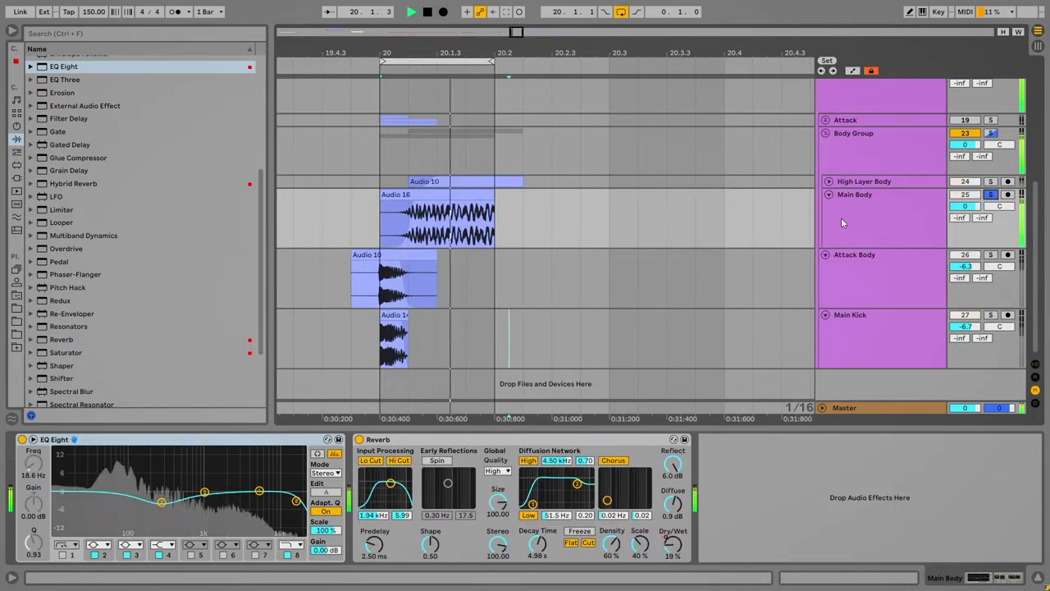
{"action": "left_click_drag", "start_coordinate": [297, 502], "coordinate": [231, 502]}
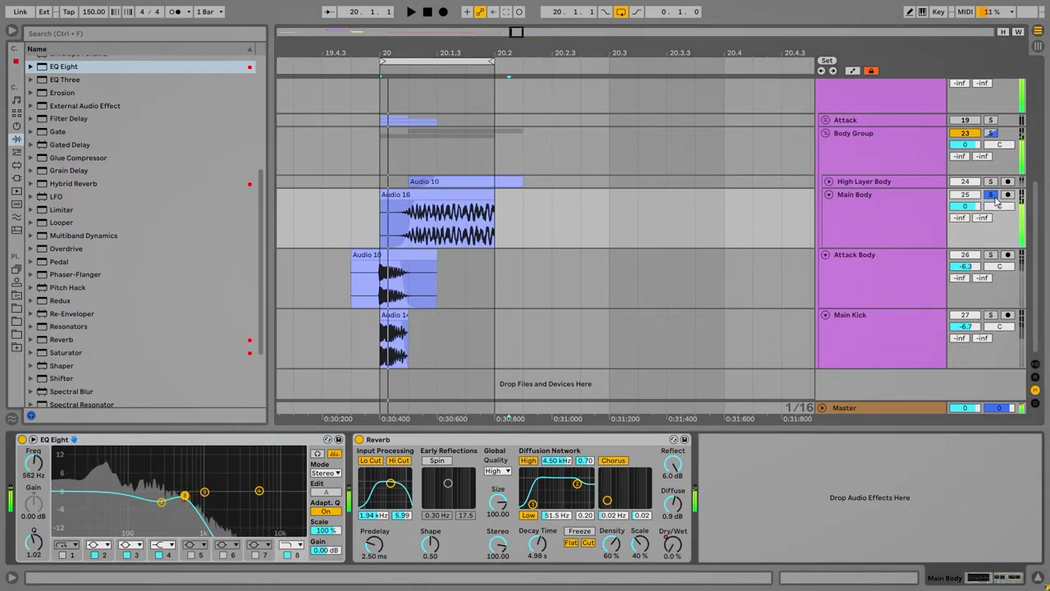
{"action": "left_click", "coordinate": [993, 197]}
{"action": "key", "text": "space"}
Unfold the High Layer Body track and inspect its effects chain.
{"action": "left_click", "coordinate": [829, 181]}
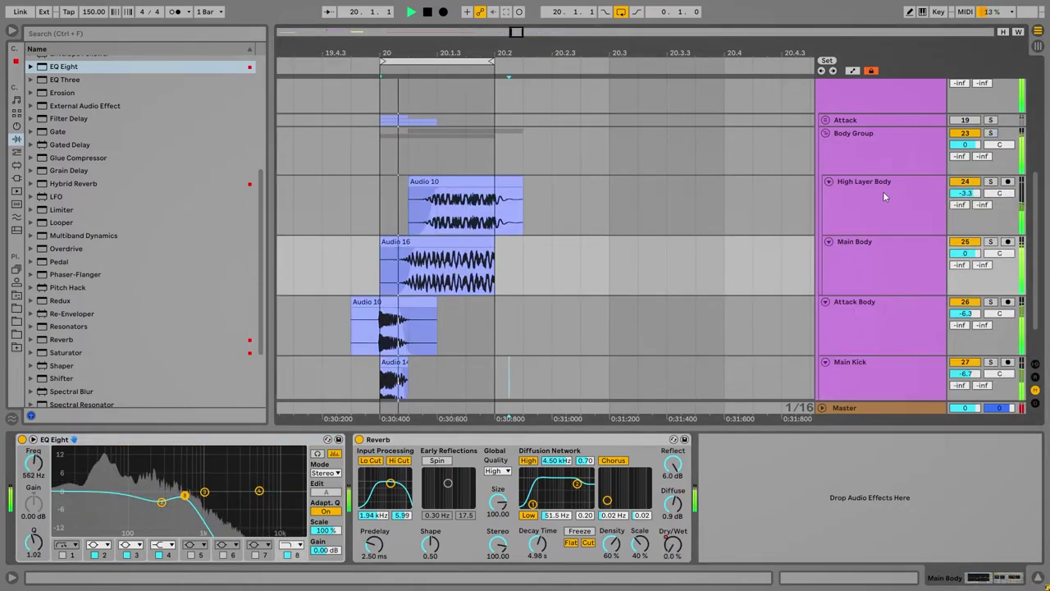
{"action": "left_click", "coordinate": [872, 190]}
{"action": "scroll", "coordinate": [859, 280], "scroll_direction": "down", "scroll_amount": 2}
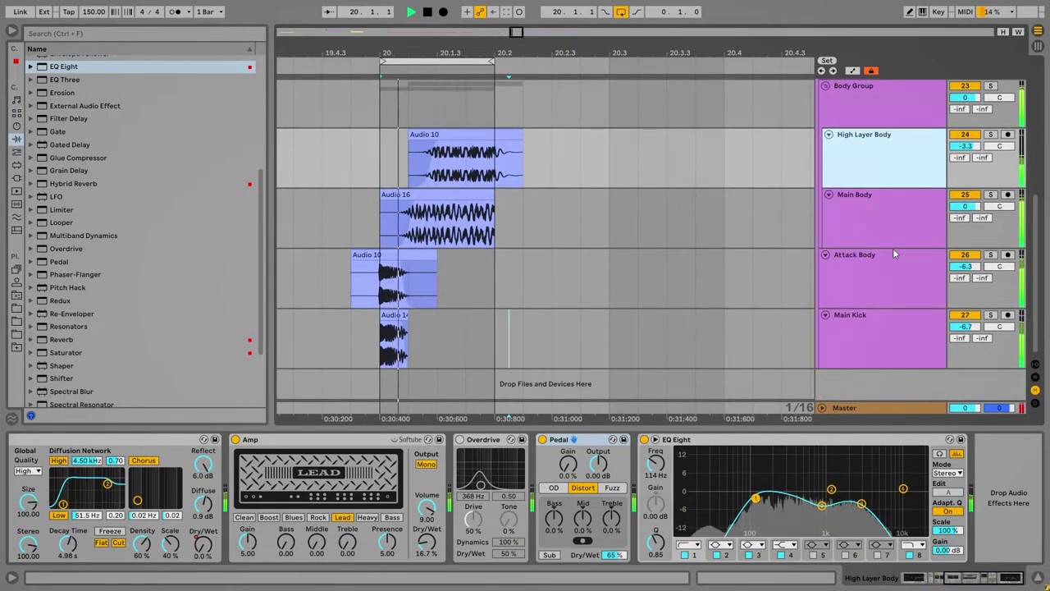
On Attack Body, move band 1 of the first EQ Eight to 48.4 Hz and band 3 of the second to 539 Hz.
{"action": "left_click", "coordinate": [893, 255]}
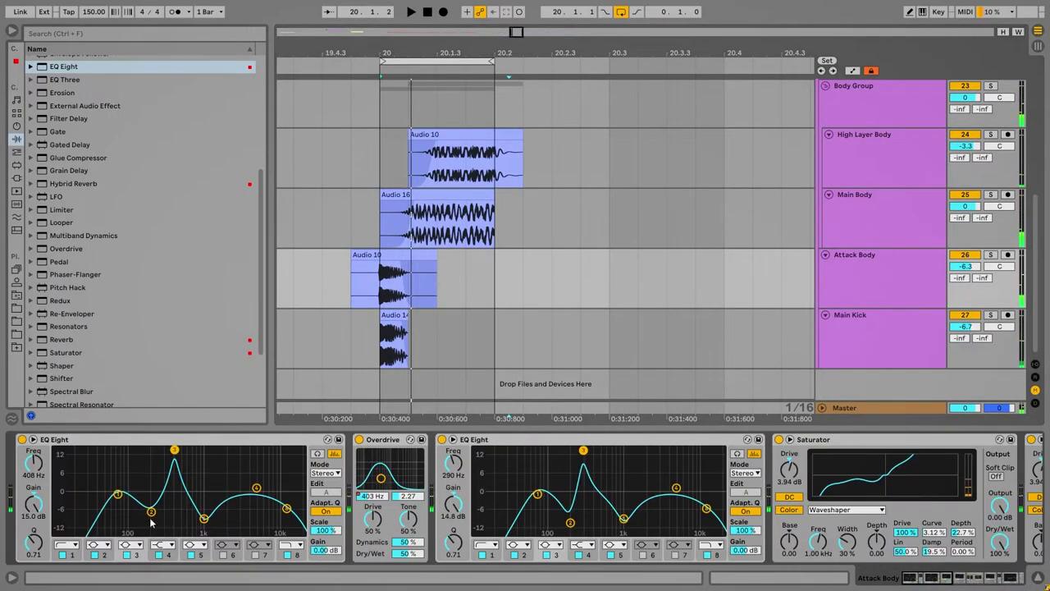
{"action": "key", "text": "space"}
{"action": "left_click_drag", "start_coordinate": [204, 519], "coordinate": [171, 515]}
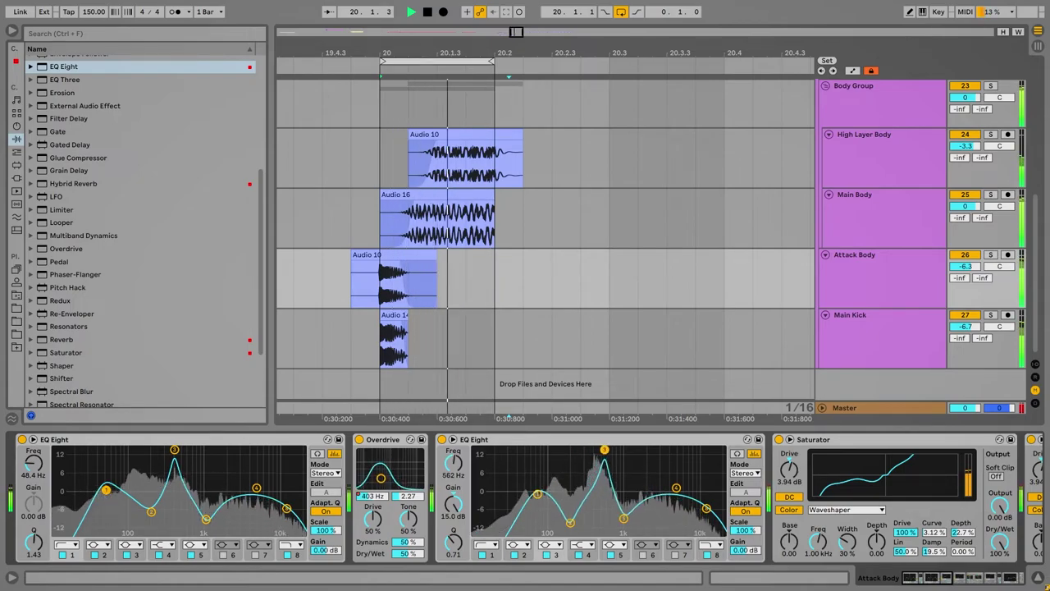
{"action": "mouse_move", "coordinate": [609, 450]}
{"action": "left_mouse_down"}
{"action": "mouse_move", "coordinate": [634, 450]}
{"action": "mouse_move", "coordinate": [590, 449]}
{"action": "left_mouse_up"}
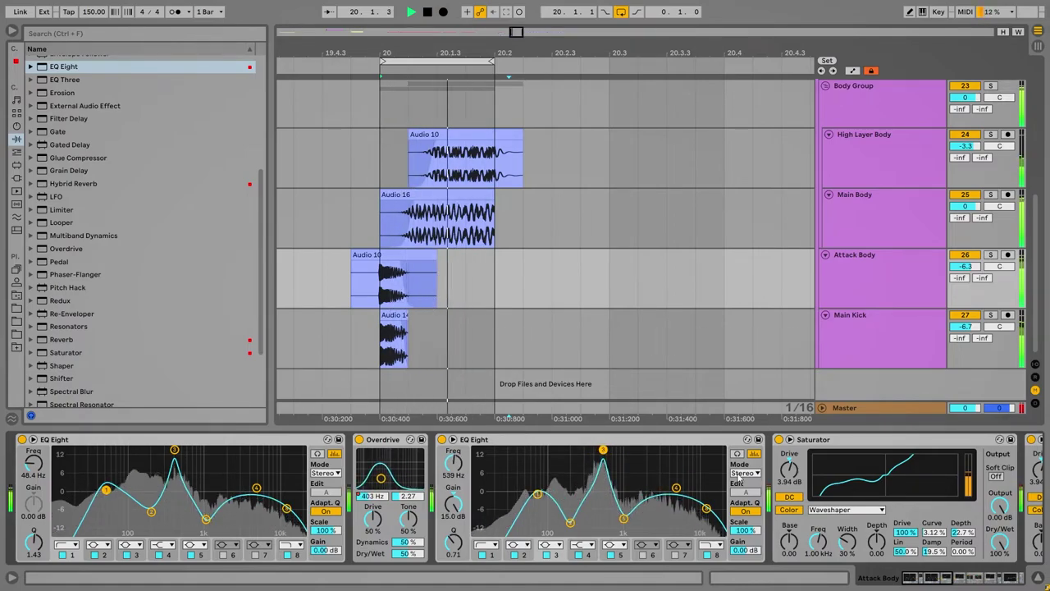
Move Attack Body's Waveshaper Saturator directly after the Overdrive, audition Sinoid Fold, and set its curve type to Hard Curve.
{"action": "left_click_drag", "start_coordinate": [833, 442], "coordinate": [547, 480]}
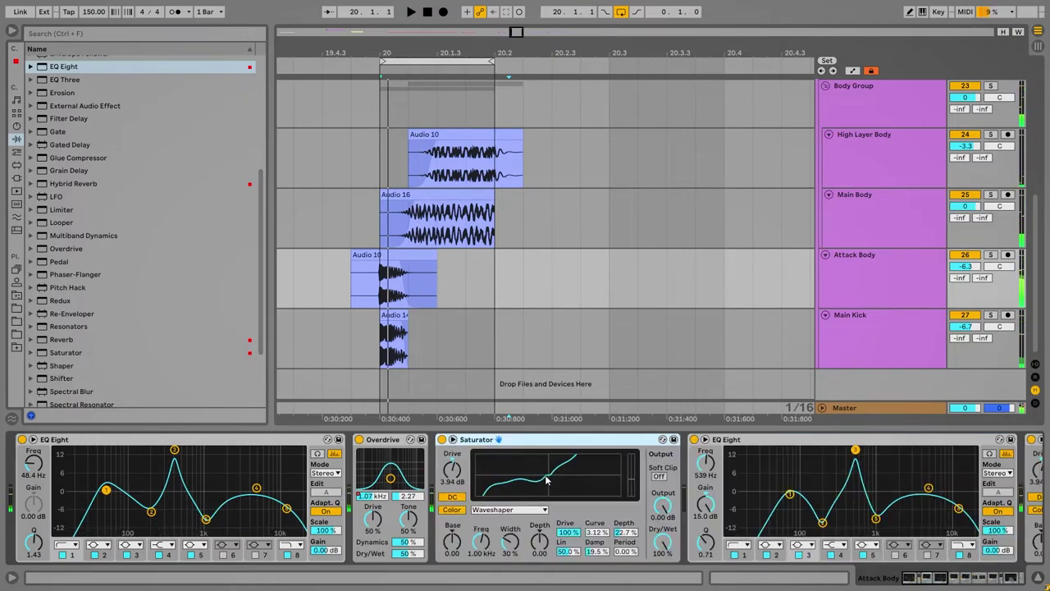
{"action": "left_click", "coordinate": [523, 508]}
{"action": "left_click", "coordinate": [522, 479]}
{"action": "key", "text": "space"}
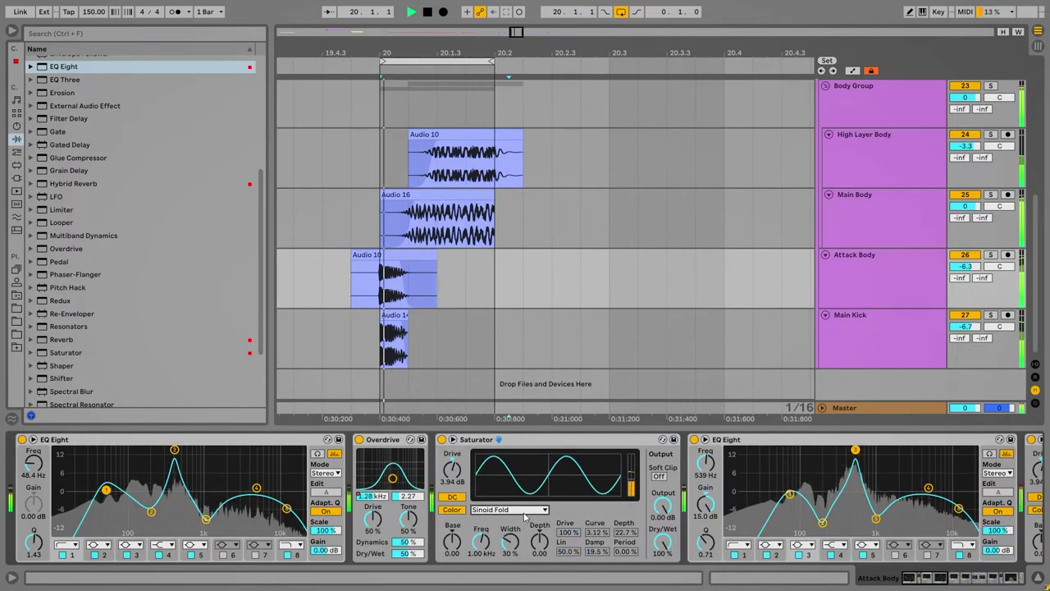
{"action": "left_click", "coordinate": [523, 509]}
{"action": "left_click", "coordinate": [520, 470]}
{"action": "left_click", "coordinate": [520, 509]}
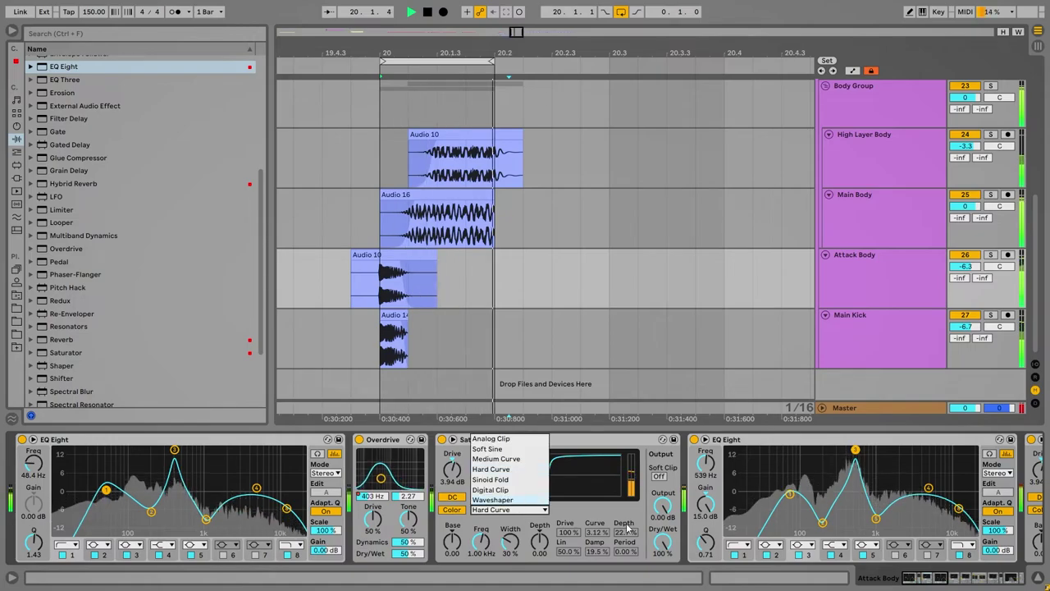
{"action": "left_click", "coordinate": [518, 470]}
Enable Soft Clip on the moved Saturator and sweep its Drive up, then down to -36.0 dB.
{"action": "left_click", "coordinate": [659, 477]}
{"action": "left_click_drag", "start_coordinate": [452, 470], "coordinate": [452, 402]}
{"action": "left_click_drag", "start_coordinate": [452, 470], "coordinate": [452, 574]}
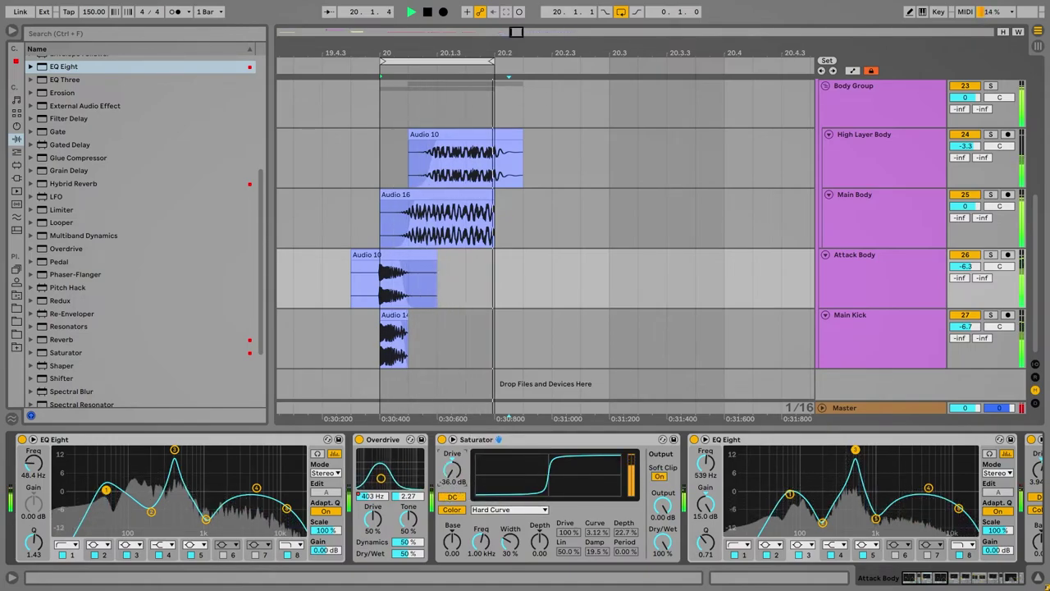
Set Attack Body's Hard Curve Saturator Drive to 9.14 dB, band 3 of its first EQ Eight to 599 Hz and Overdrive to 658 Hz.
{"action": "left_click_drag", "start_coordinate": [452, 470], "coordinate": [452, 392]}
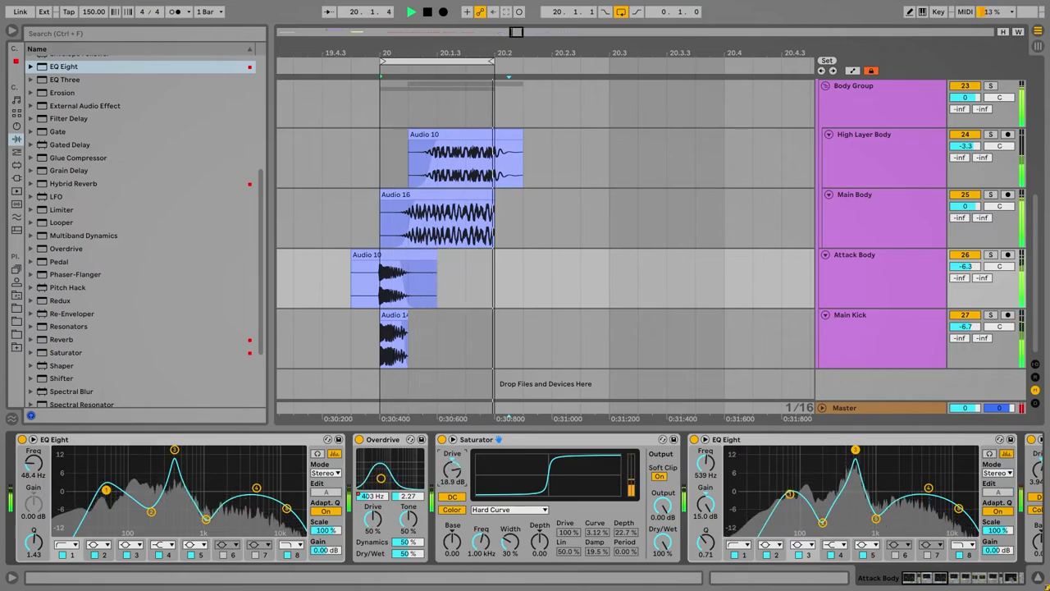
{"action": "left_click_drag", "start_coordinate": [452, 471], "coordinate": [452, 485]}
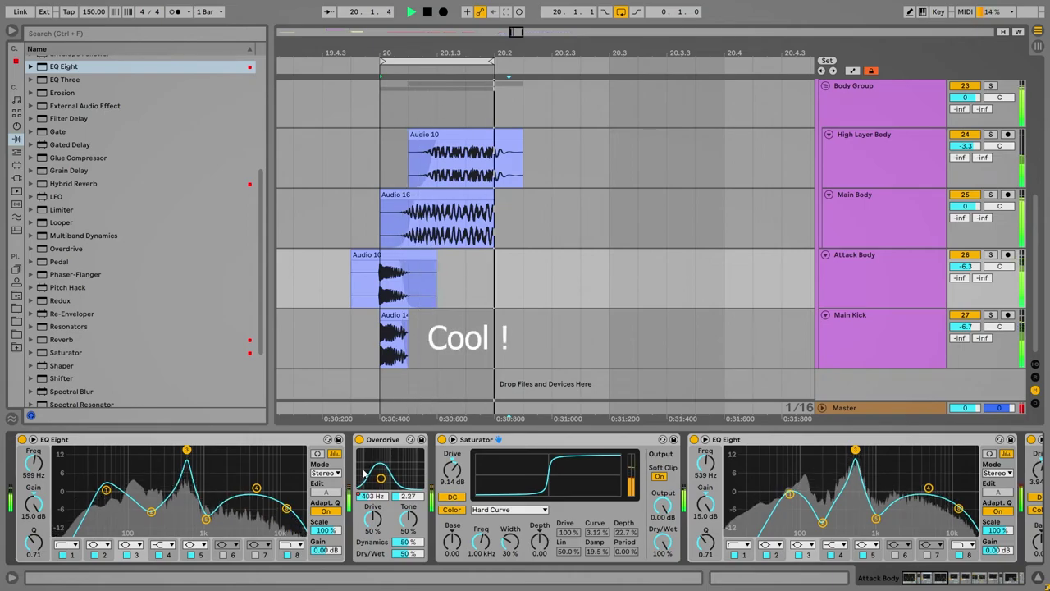
{"action": "key", "text": "space"}
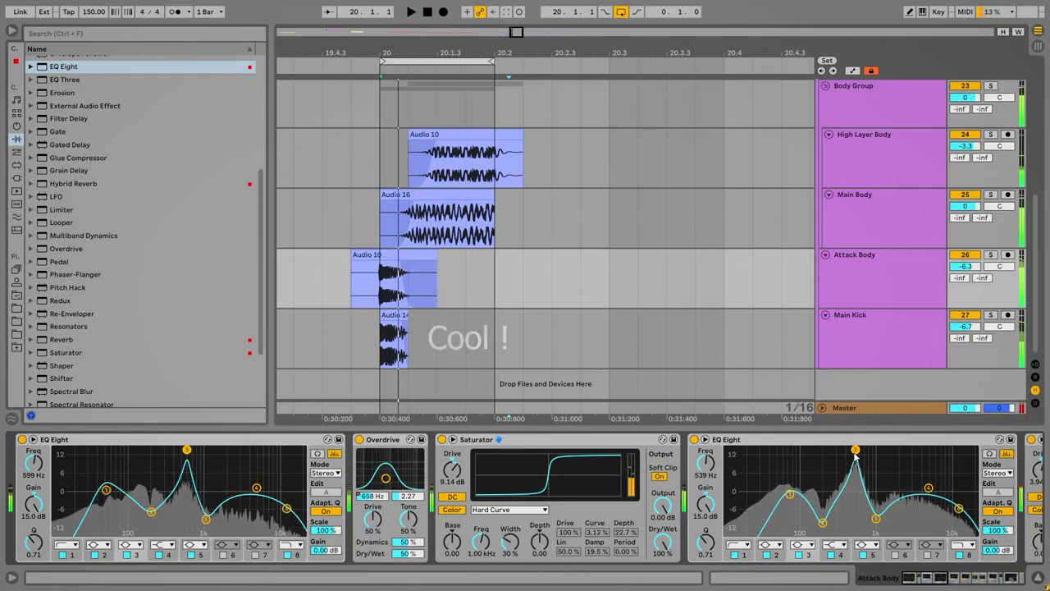
Solo the Main Body track, append an Overdrive to its effects chain and play the loop.
{"action": "left_click", "coordinate": [904, 206]}
{"action": "left_click", "coordinate": [990, 195]}
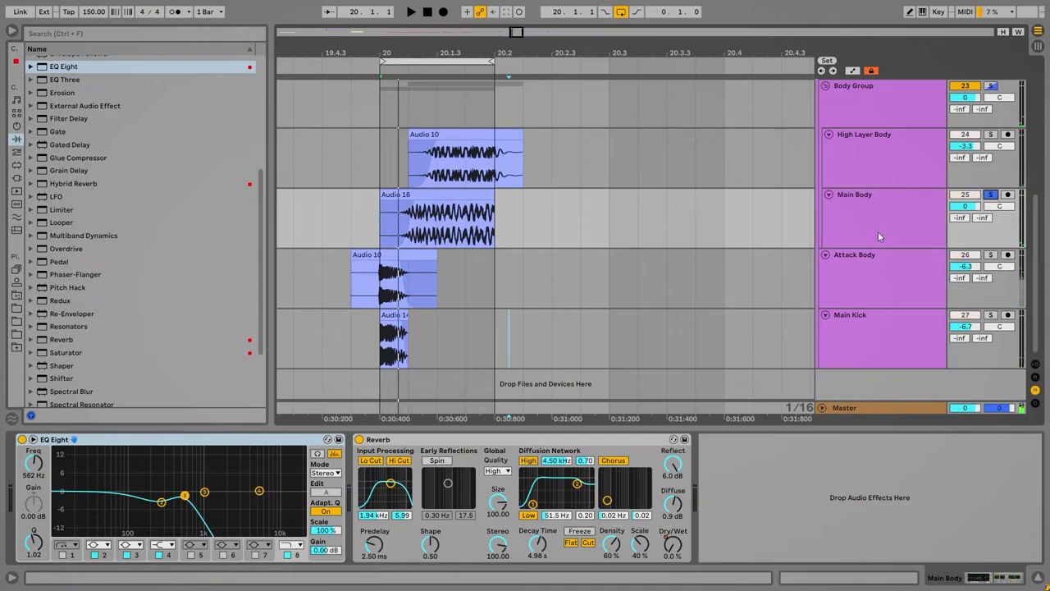
{"action": "scroll", "coordinate": [104, 269], "scroll_direction": "down", "scroll_amount": 3}
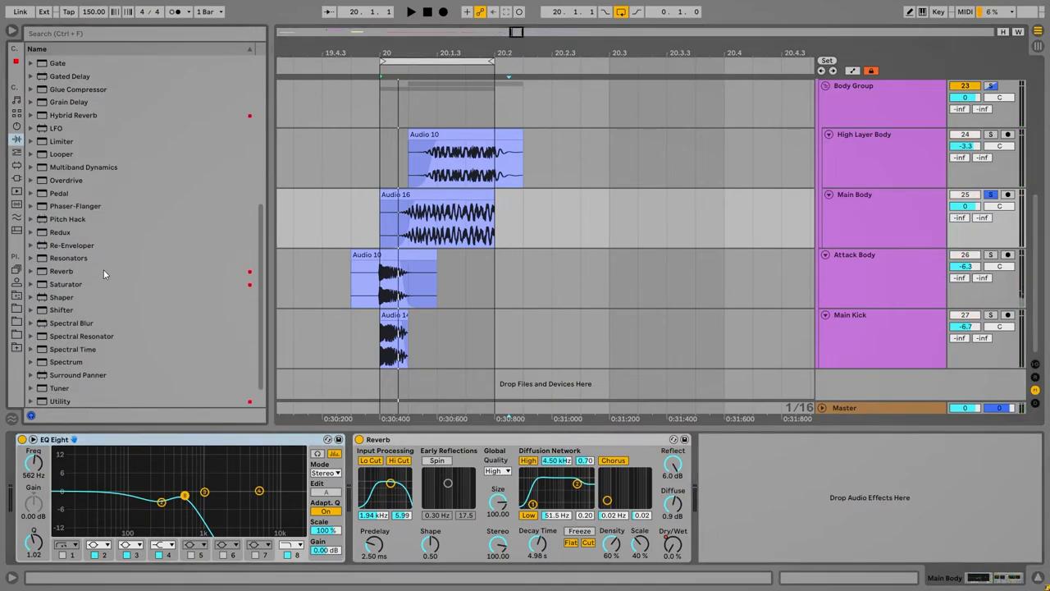
{"action": "double_click", "coordinate": [69, 184]}
{"action": "key", "text": "space"}
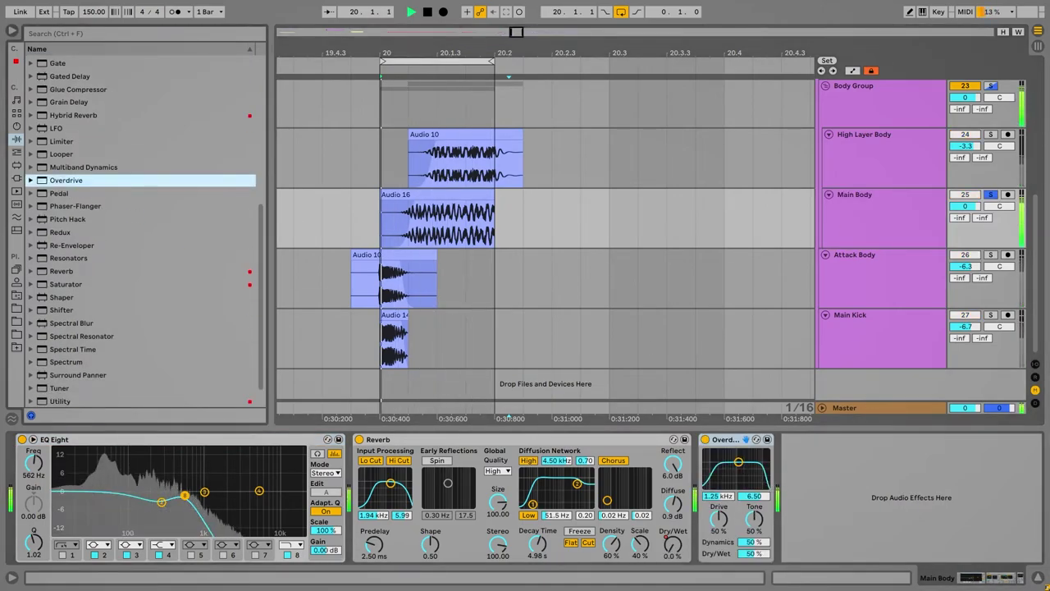
Audition Main Body's Overdrive at 92.9 Hz and at 1.11 kHz with bandwidth 2.09, taking the track out of solo.
{"action": "left_click_drag", "start_coordinate": [723, 462], "coordinate": [712, 463]}
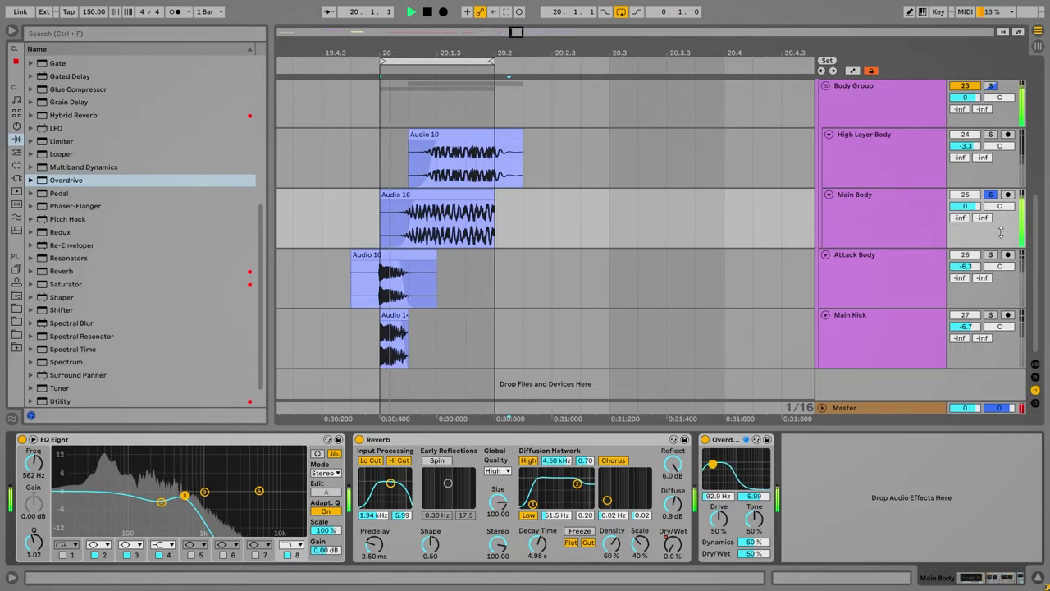
{"action": "left_click", "coordinate": [991, 195]}
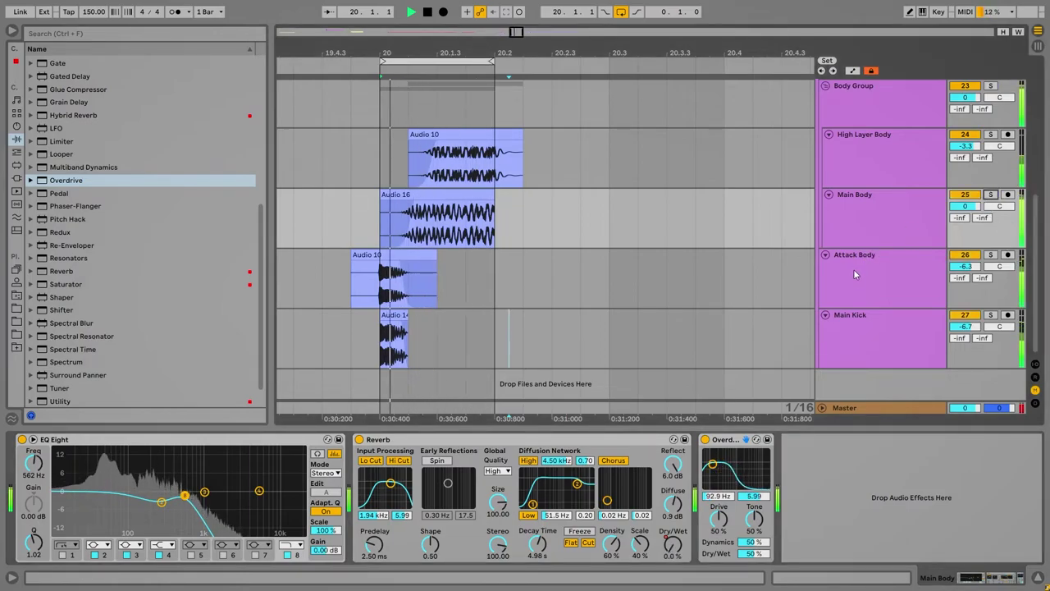
{"action": "left_click_drag", "start_coordinate": [419, 203], "coordinate": [436, 217]}
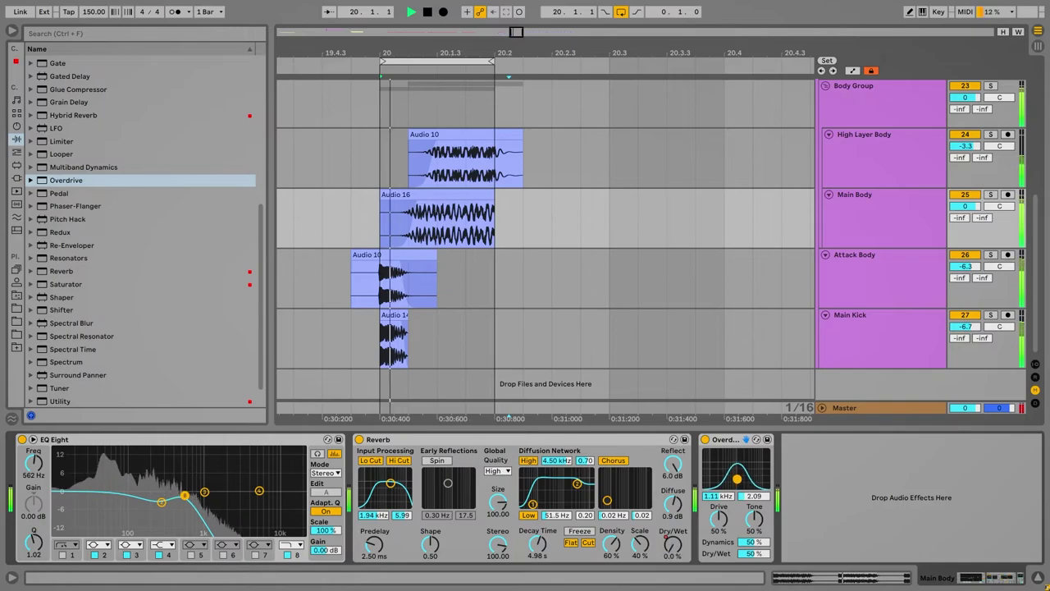
Transfer the Overdrive to the end of High Layer Body's chain, set it to 321 Hz with bandwidth 1.21, and compare it bypassed.
{"action": "left_click", "coordinate": [887, 173]}
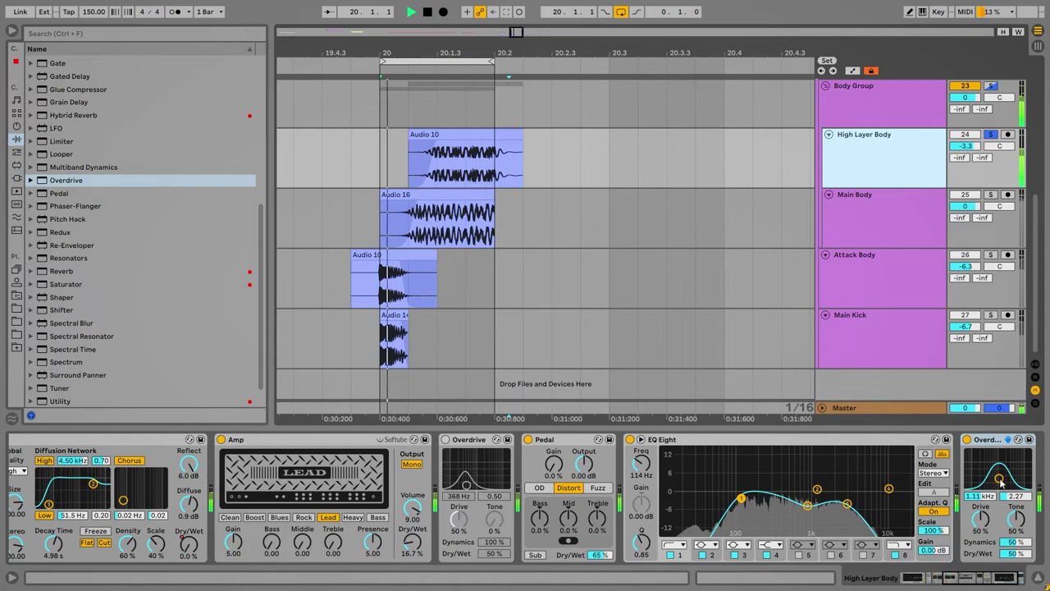
{"action": "left_click", "coordinate": [991, 134]}
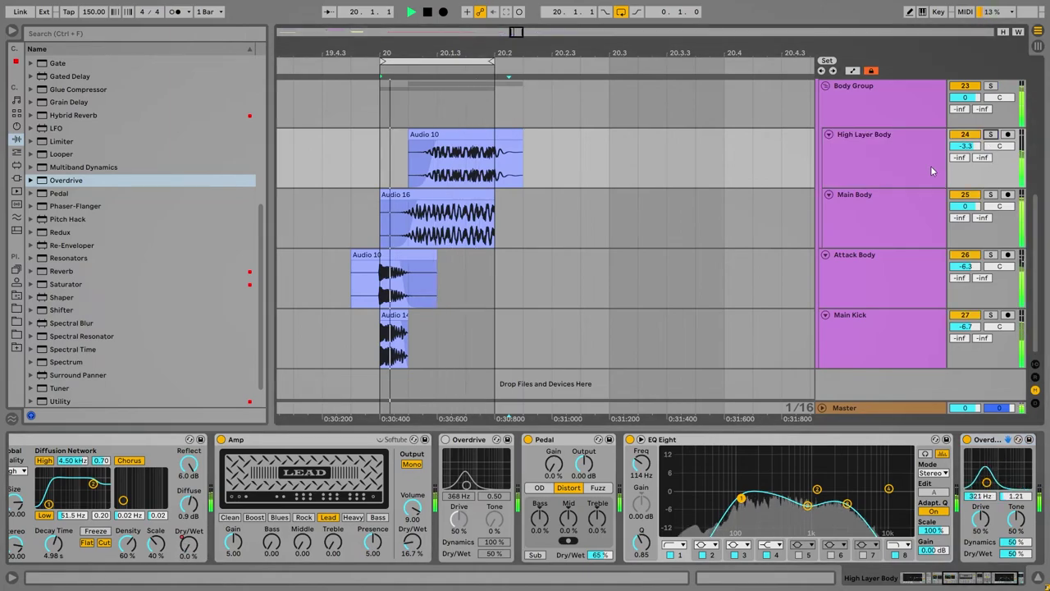
{"action": "left_click", "coordinate": [897, 230]}
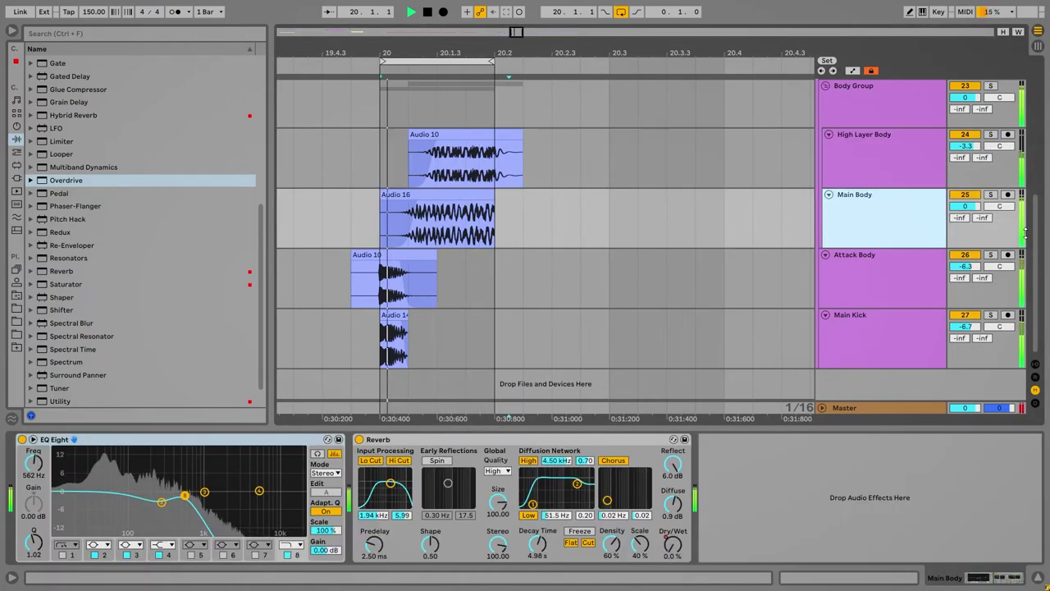
{"action": "left_click", "coordinate": [882, 143]}
{"action": "left_click", "coordinate": [971, 443]}
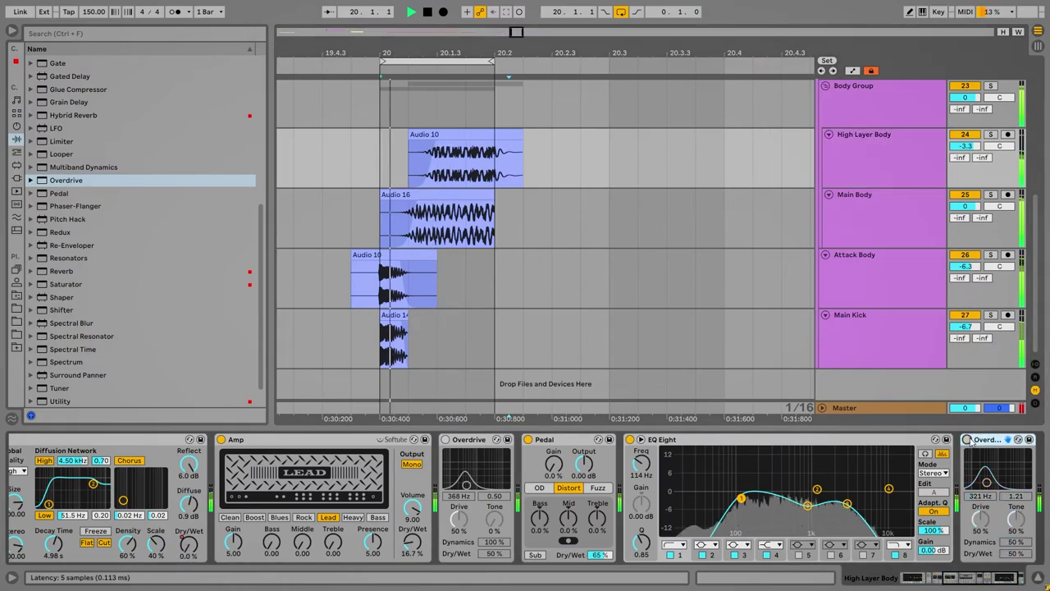
Solo Attack Body, check the end of its effects chain, and render the track by freezing and flattening it.
{"action": "left_click", "coordinate": [992, 255]}
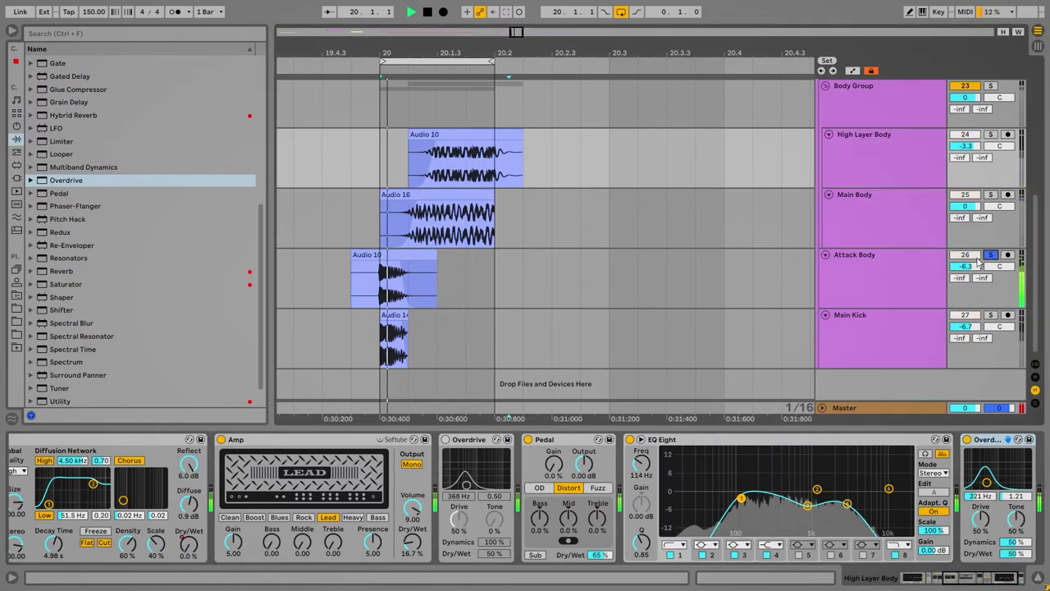
{"action": "left_click", "coordinate": [894, 281]}
{"action": "left_click", "coordinate": [1014, 577]}
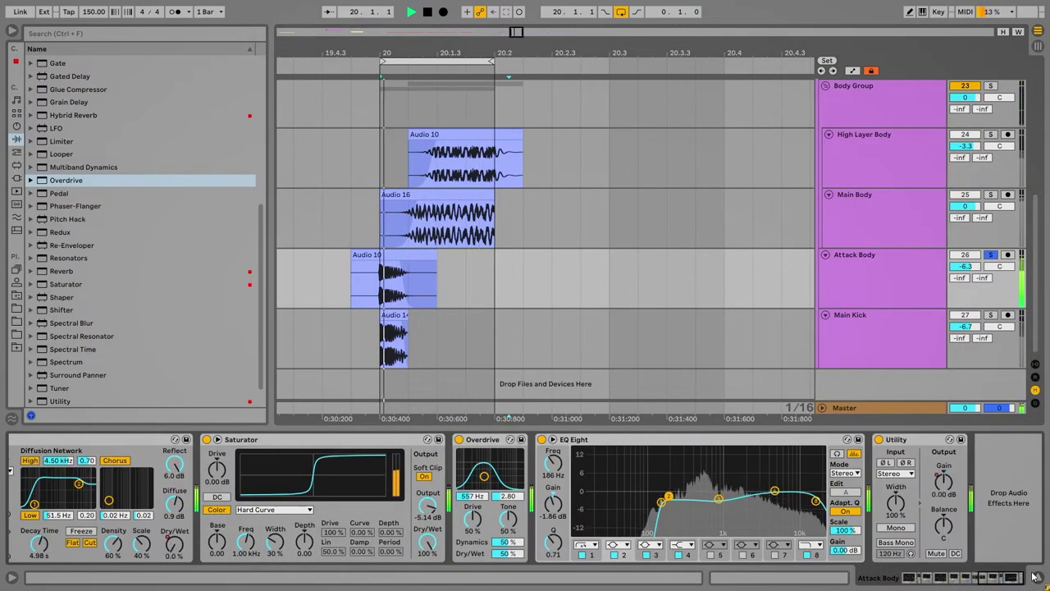
{"action": "key", "text": "space"}
{"action": "right_click", "coordinate": [874, 281]}
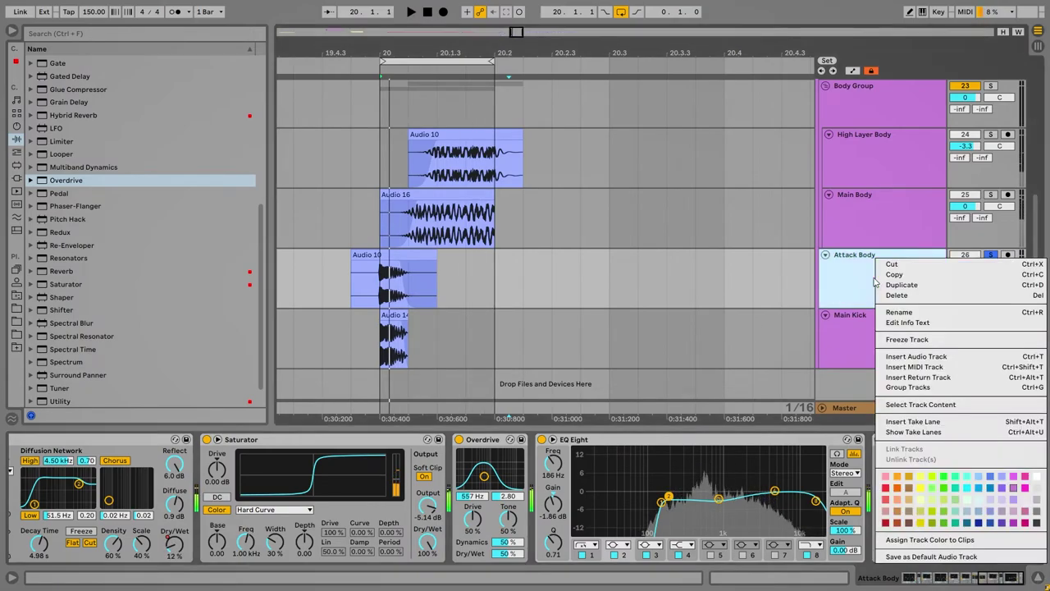
{"action": "left_click", "coordinate": [910, 339]}
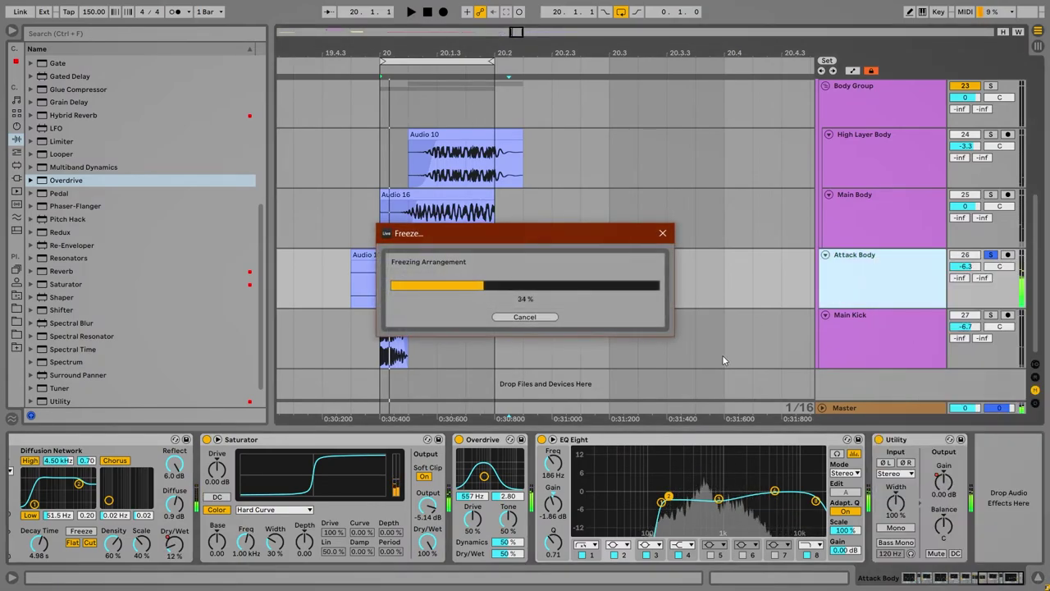
{"action": "right_click", "coordinate": [876, 290]}
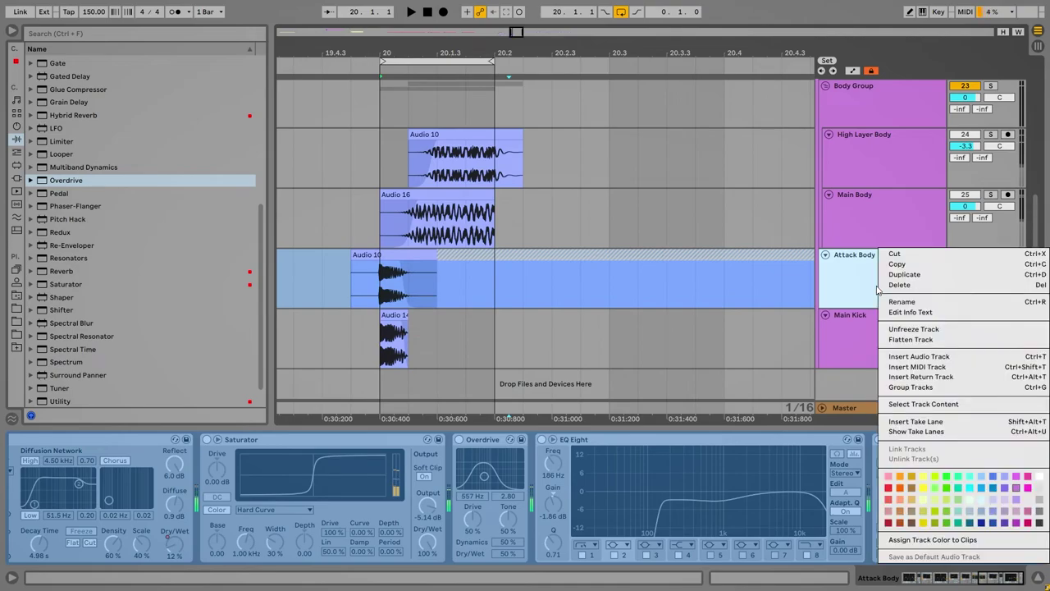
{"action": "left_click", "coordinate": [909, 339]}
Open the flattened Audio 10 (Freeze) clip on Attack Body and set its warp mode to Tones.
{"action": "left_click", "coordinate": [462, 268]}
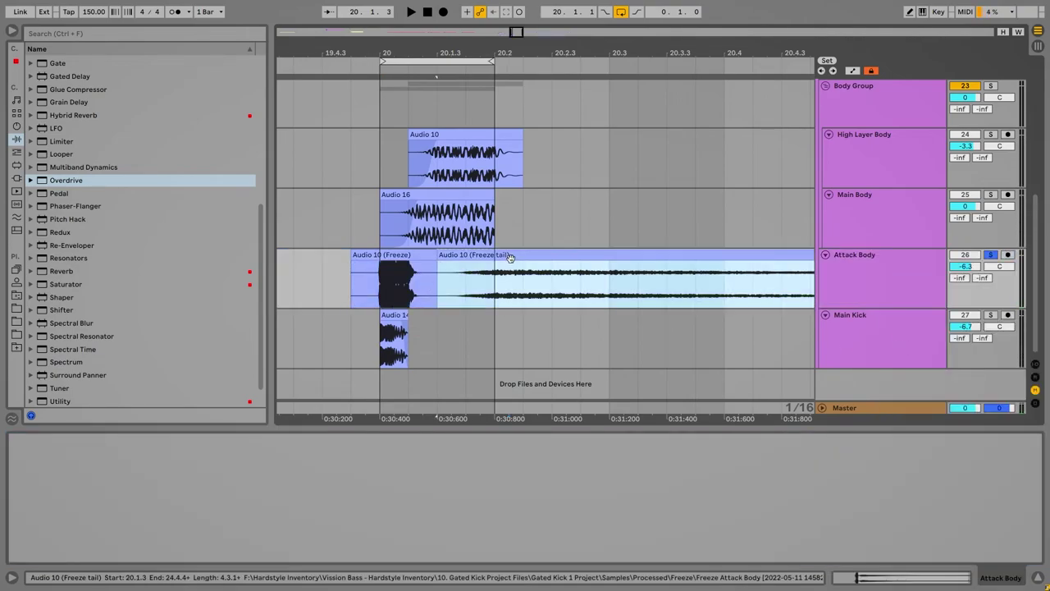
{"action": "left_click", "coordinate": [392, 271]}
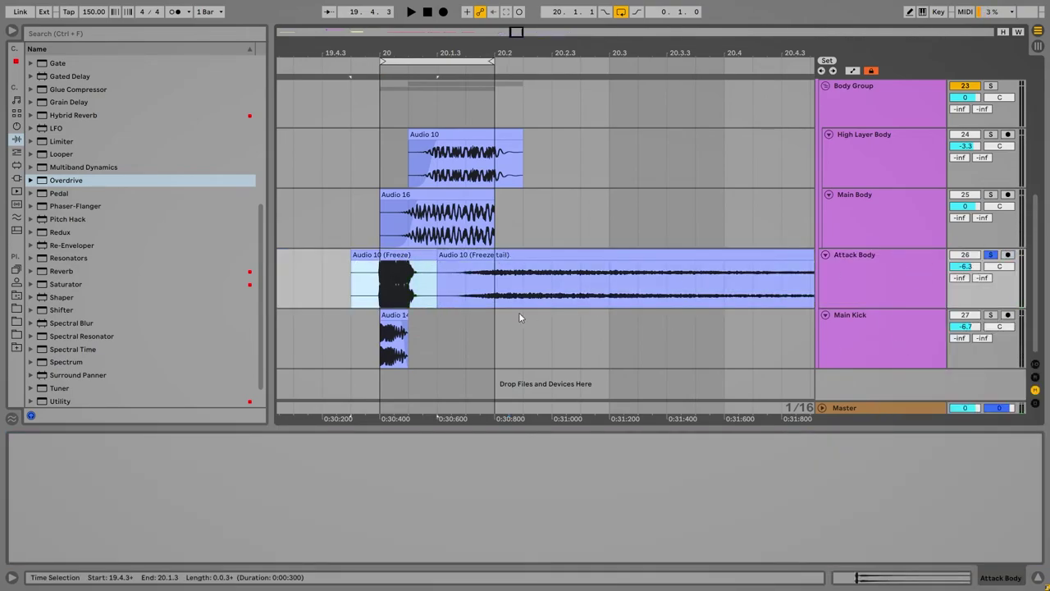
{"action": "double_click", "coordinate": [384, 268]}
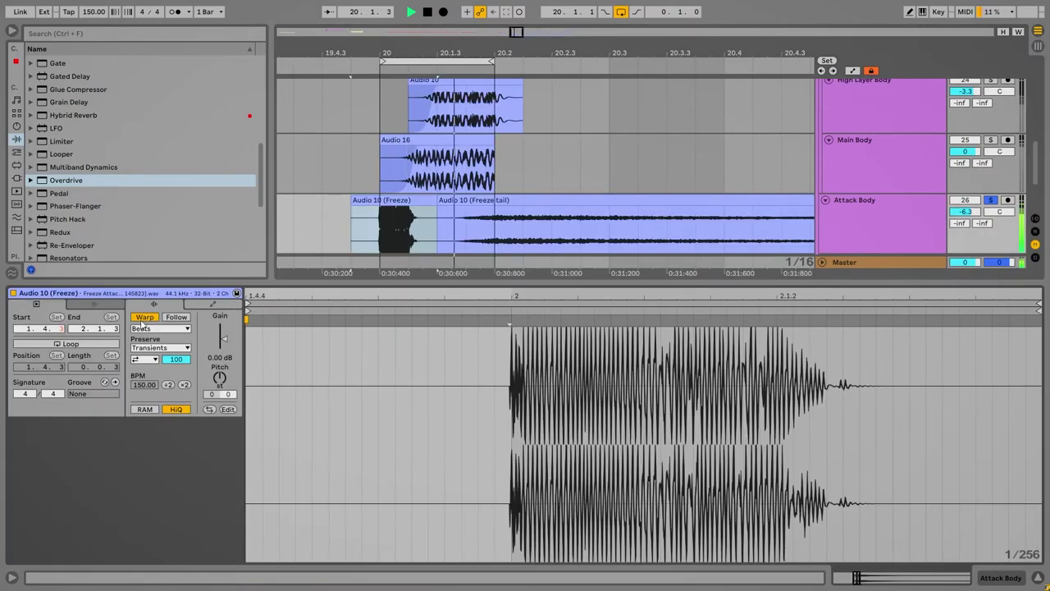
{"action": "left_click", "coordinate": [160, 328]}
{"action": "left_click", "coordinate": [152, 343]}
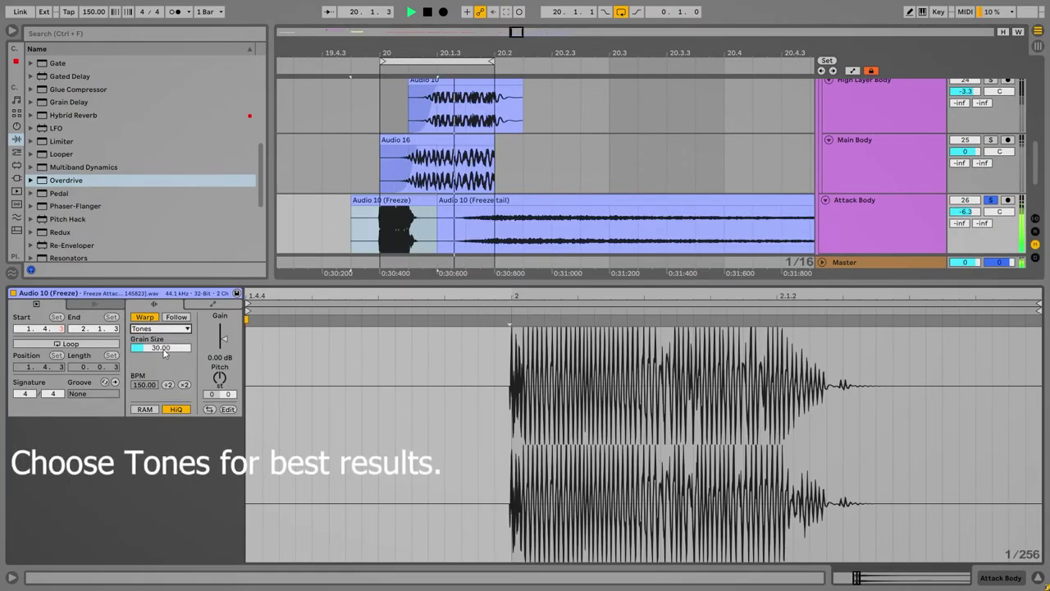
Draw a Transposition envelope on the Audio 10 (Freeze) clip that ramps from 0 st at the attack down to -4 st.
{"action": "left_click", "coordinate": [212, 306]}
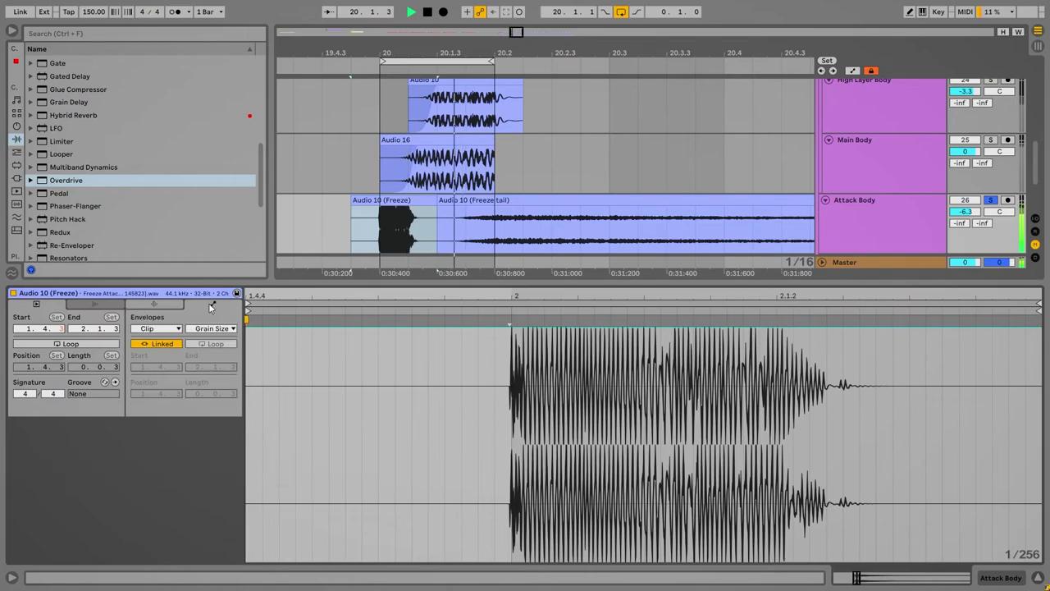
{"action": "left_click", "coordinate": [158, 329]}
{"action": "left_click", "coordinate": [158, 335]}
{"action": "left_click", "coordinate": [211, 329]}
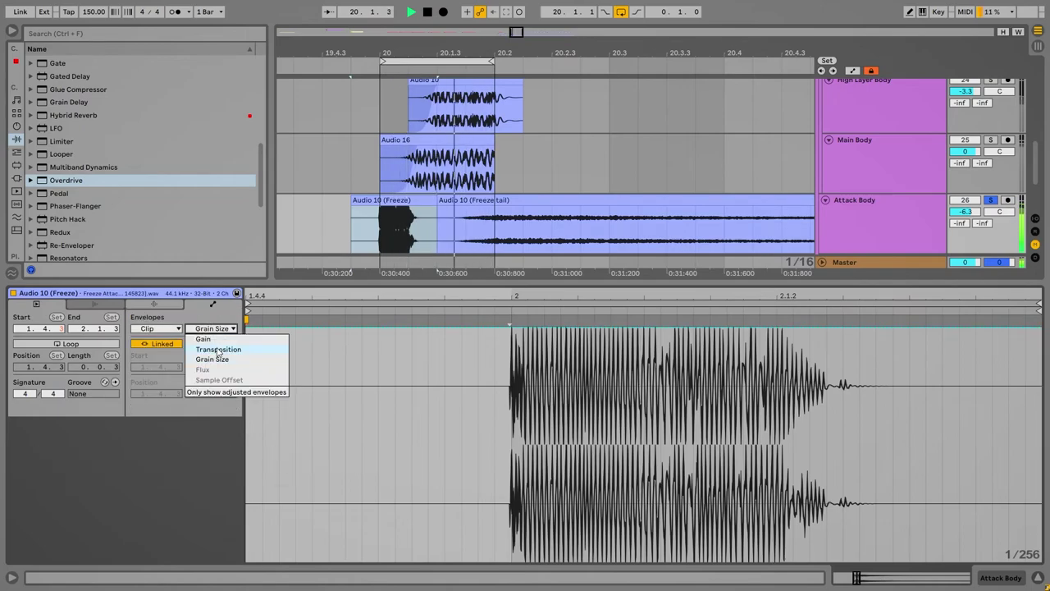
{"action": "left_click", "coordinate": [216, 349]}
{"action": "left_click", "coordinate": [526, 442]}
{"action": "left_click_drag", "start_coordinate": [686, 443], "coordinate": [689, 456]}
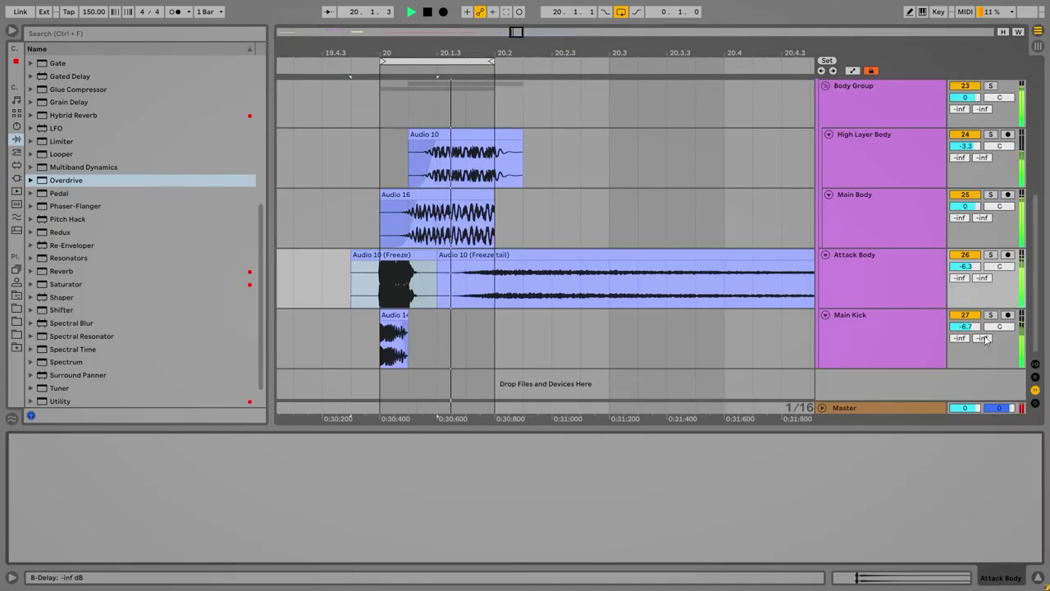
Mute Main Kick, and in the frozen clip's Transposition envelope add a +1 st point mid-ramp and raise the point at the attack sharply.
{"action": "left_click", "coordinate": [965, 316]}
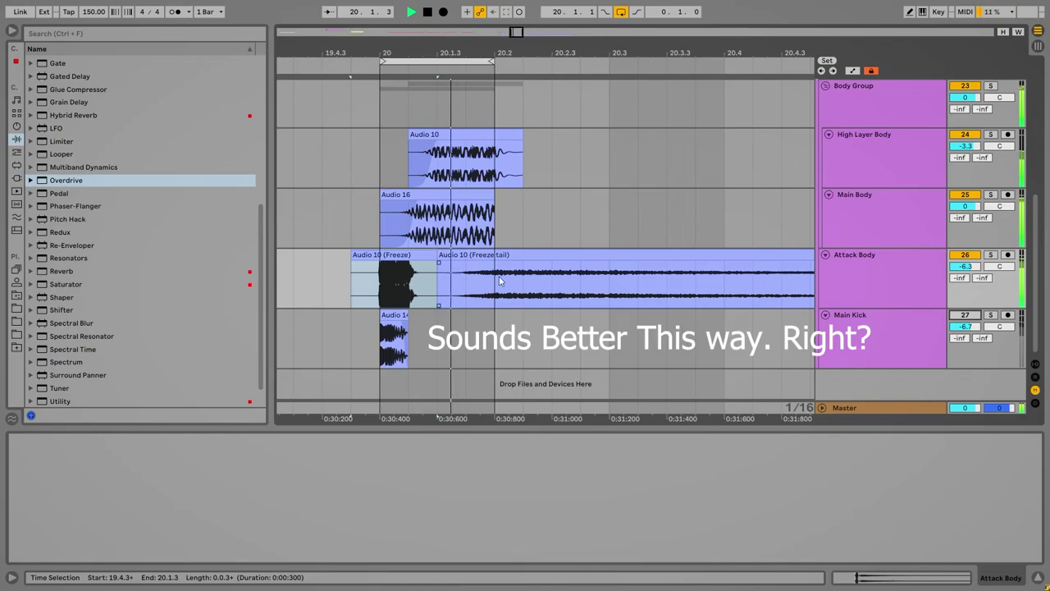
{"action": "key", "text": "a"}
{"action": "left_click", "coordinate": [430, 270]}
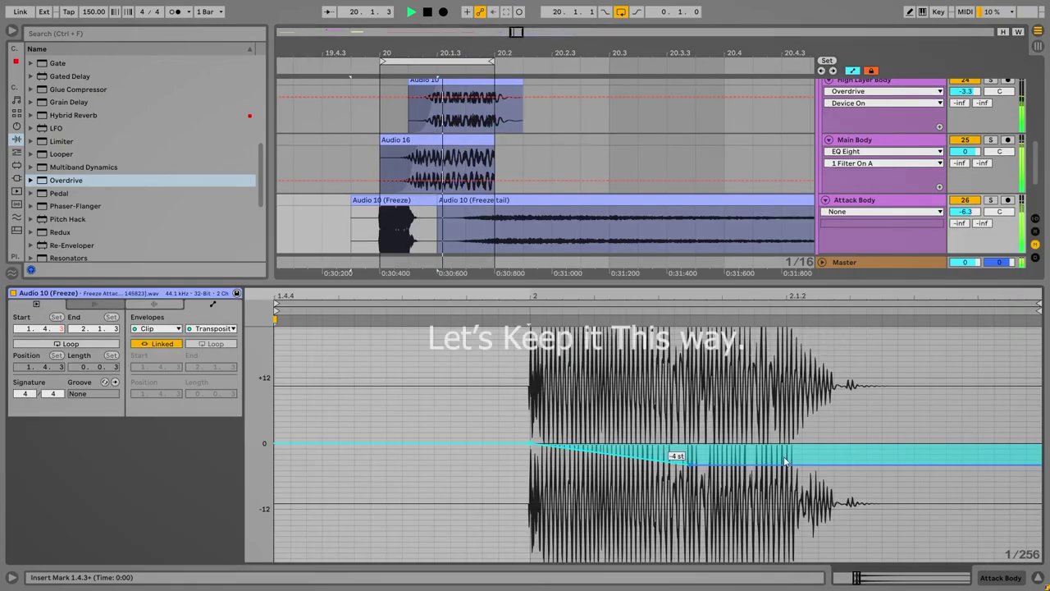
{"action": "left_click_drag", "start_coordinate": [533, 439], "coordinate": [532, 443]}
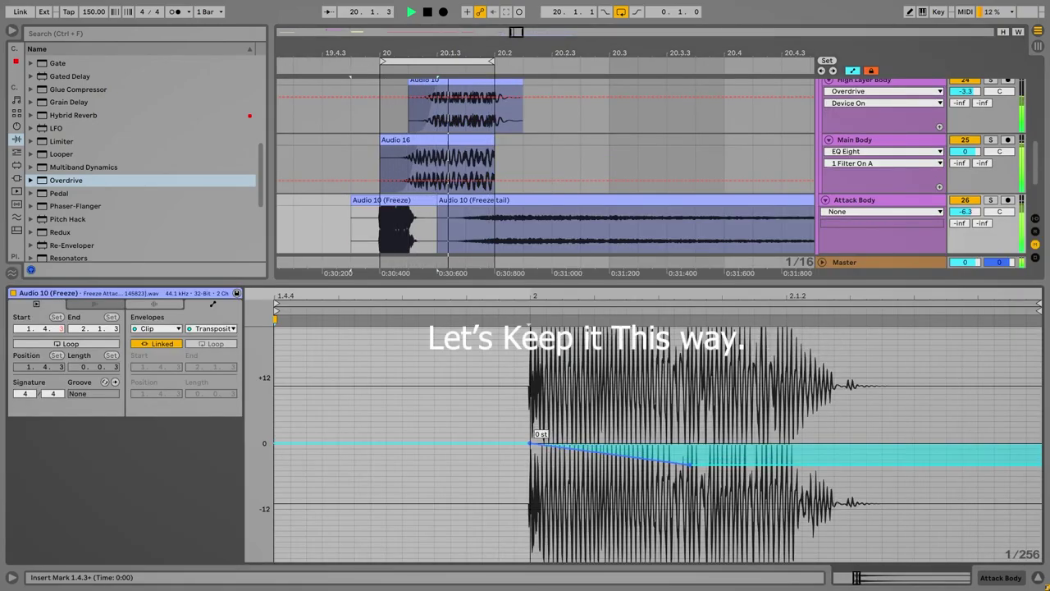
{"action": "left_click_drag", "start_coordinate": [620, 455], "coordinate": [619, 448]}
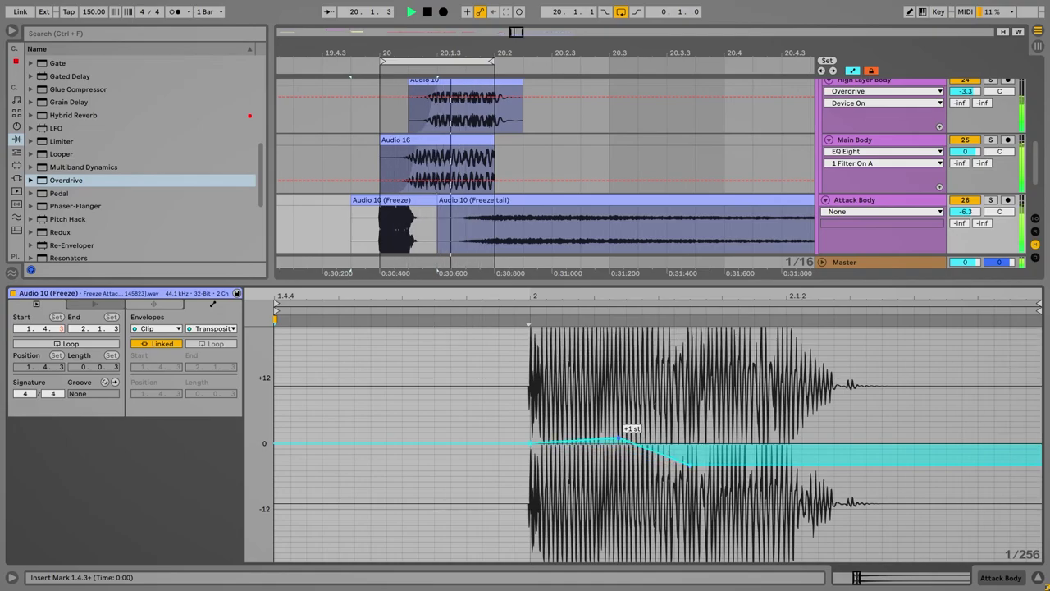
{"action": "left_click_drag", "start_coordinate": [531, 443], "coordinate": [531, 332]}
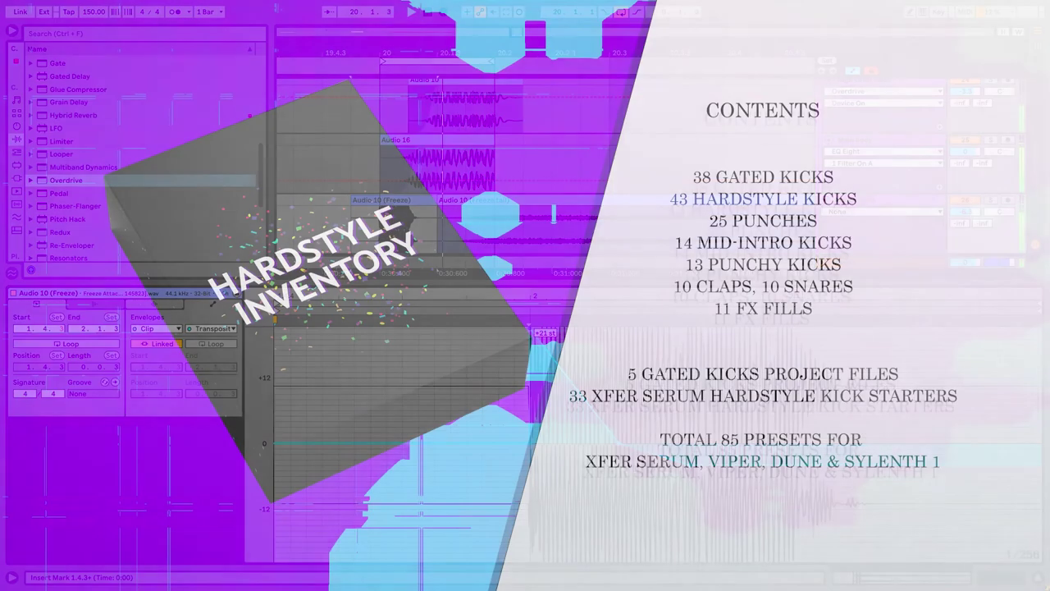